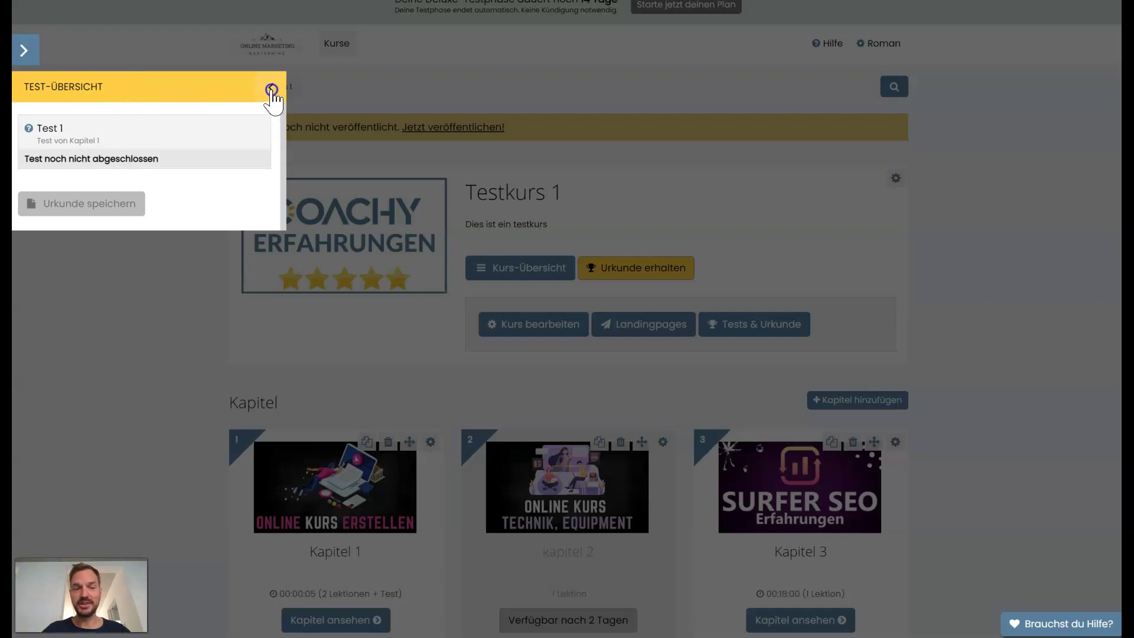
# Step: Close the test overview and look through the chapters of Testkurs 1
pyautogui.click(272, 90)
pyautogui.scroll(-2, 638, 203)
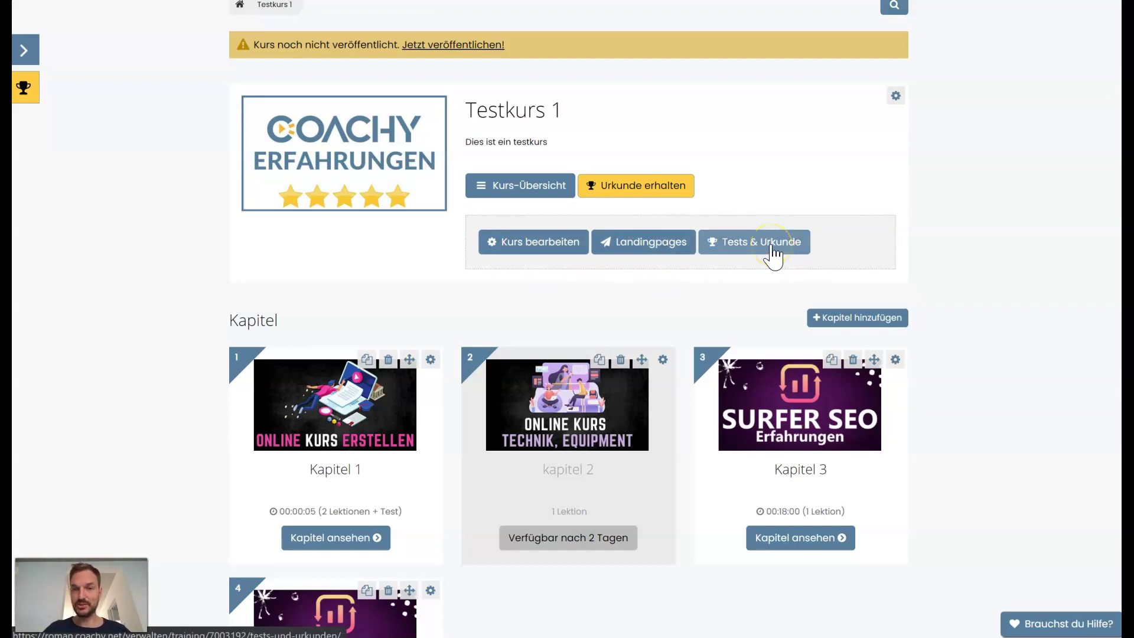
pyautogui.scroll(-3, 768, 255)
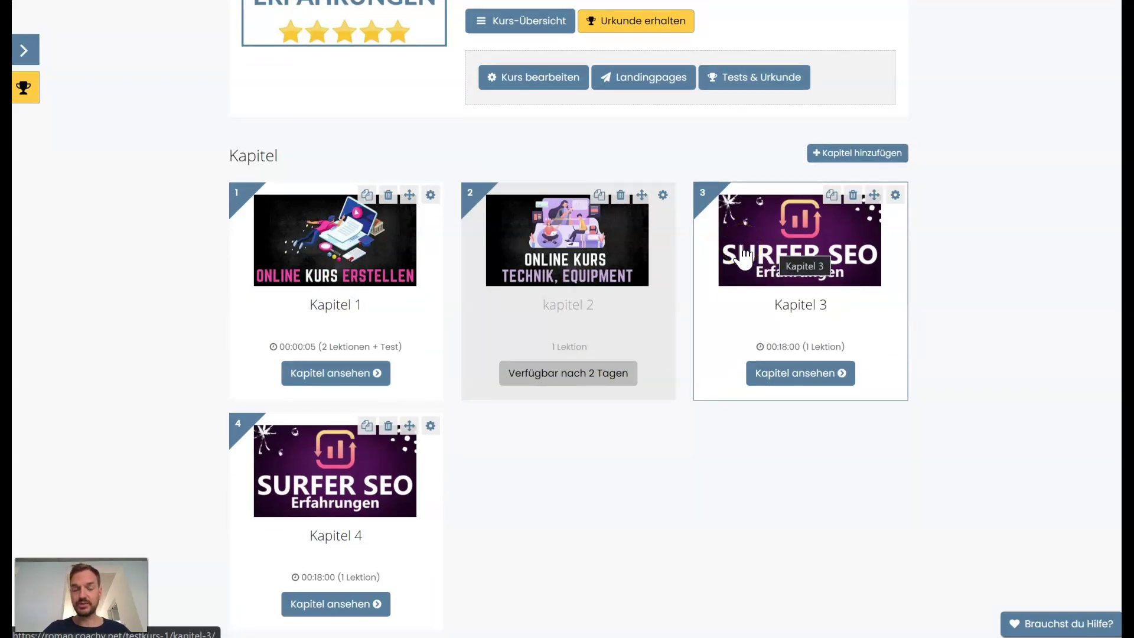
pyautogui.scroll(-4, 743, 256)
pyautogui.scroll(3, 741, 256)
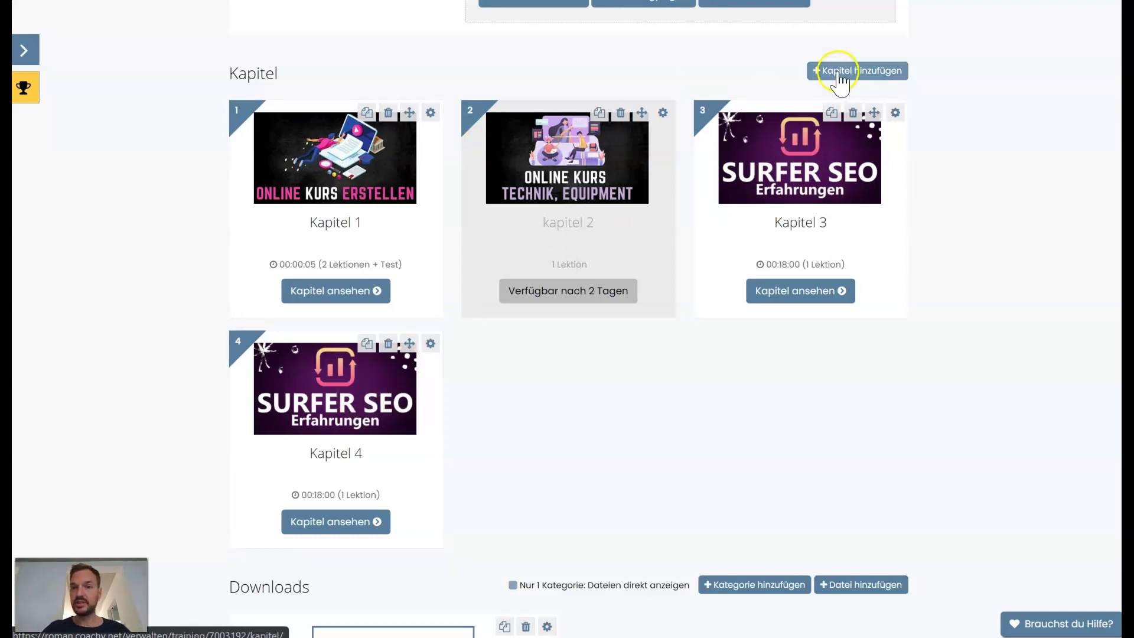
# Step: Create a new chapter in Testkurs 1 titled "kapitel 5" with the description "fffff"
pyautogui.click(860, 74)
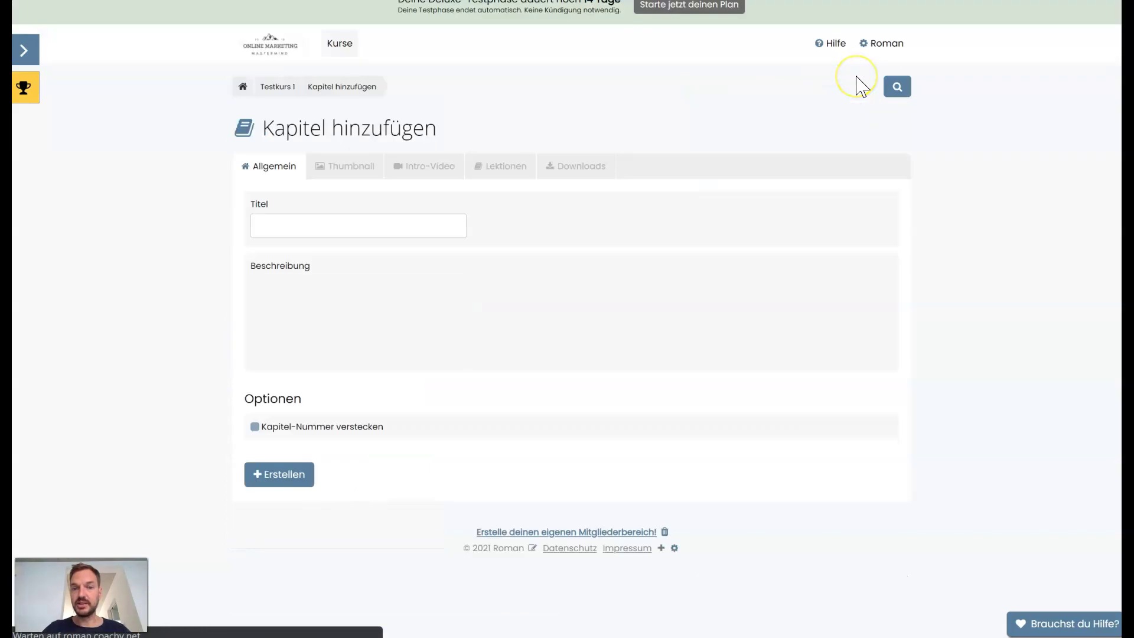
pyautogui.click(288, 226)
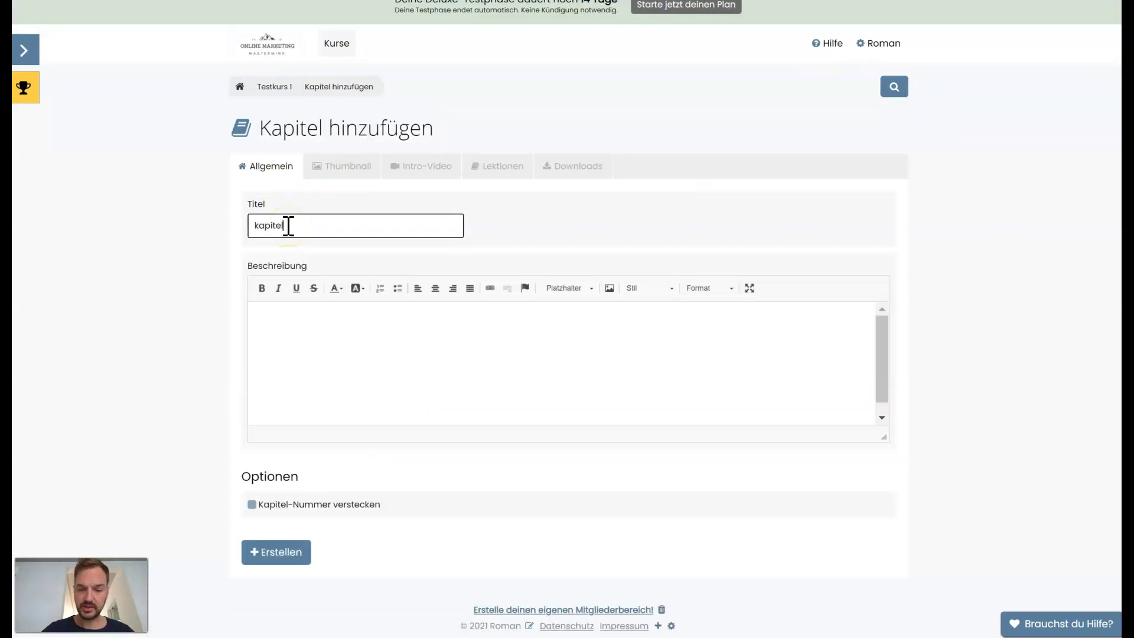
pyautogui.click(334, 391)
pyautogui.write('fffff')
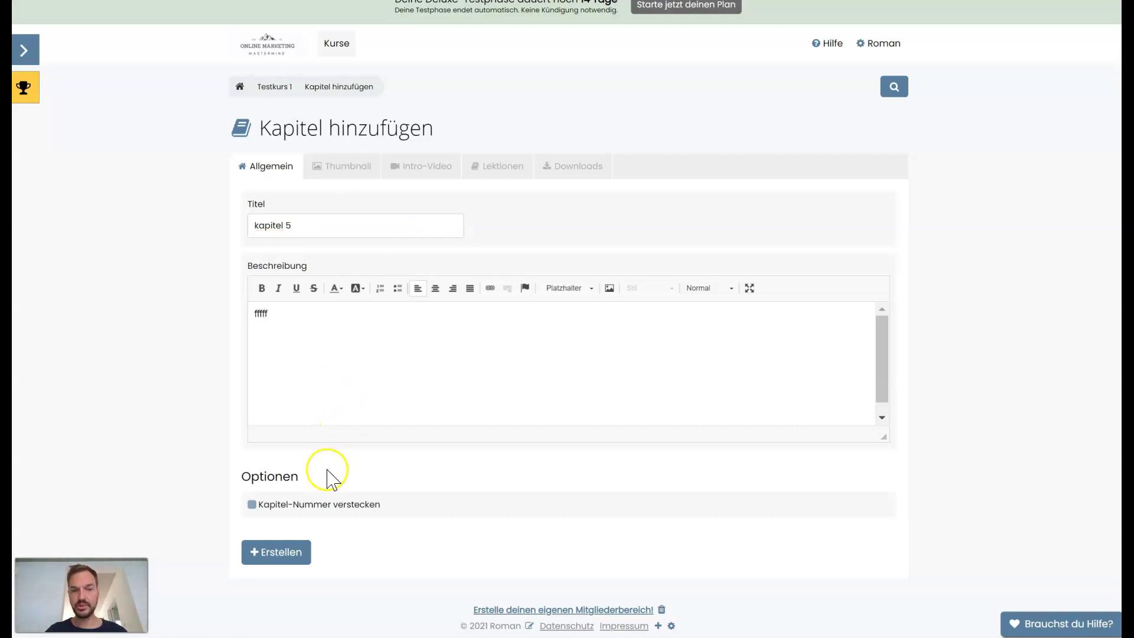
pyautogui.click(281, 550)
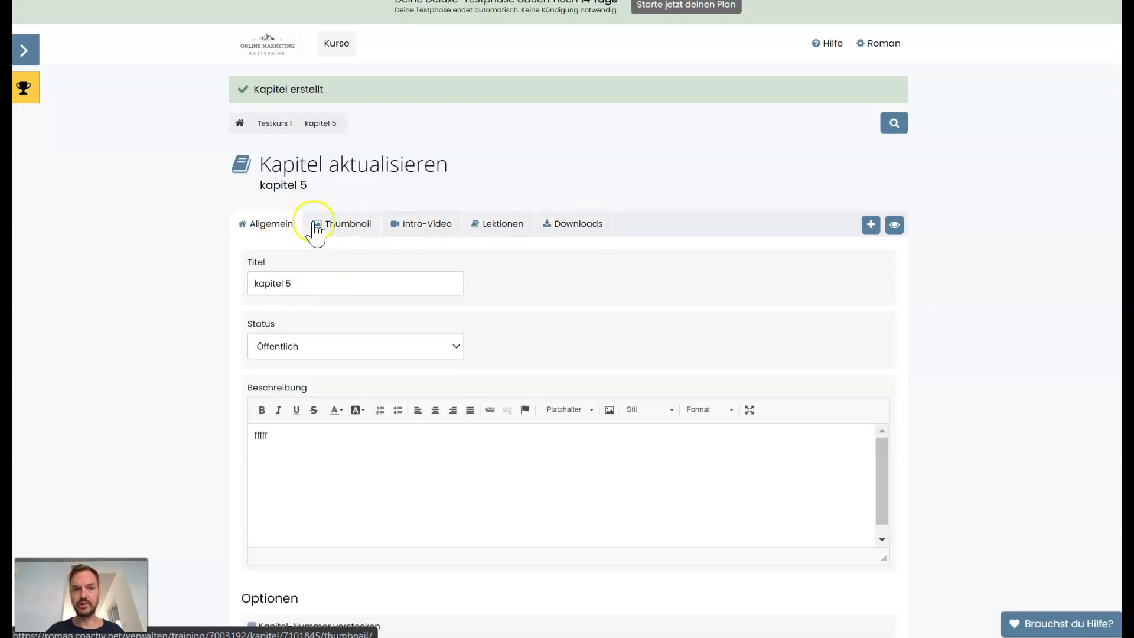
# Step: Add a lesson titled "Lektion 1" to kapitel 5 and open its video settings
pyautogui.click(426, 232)
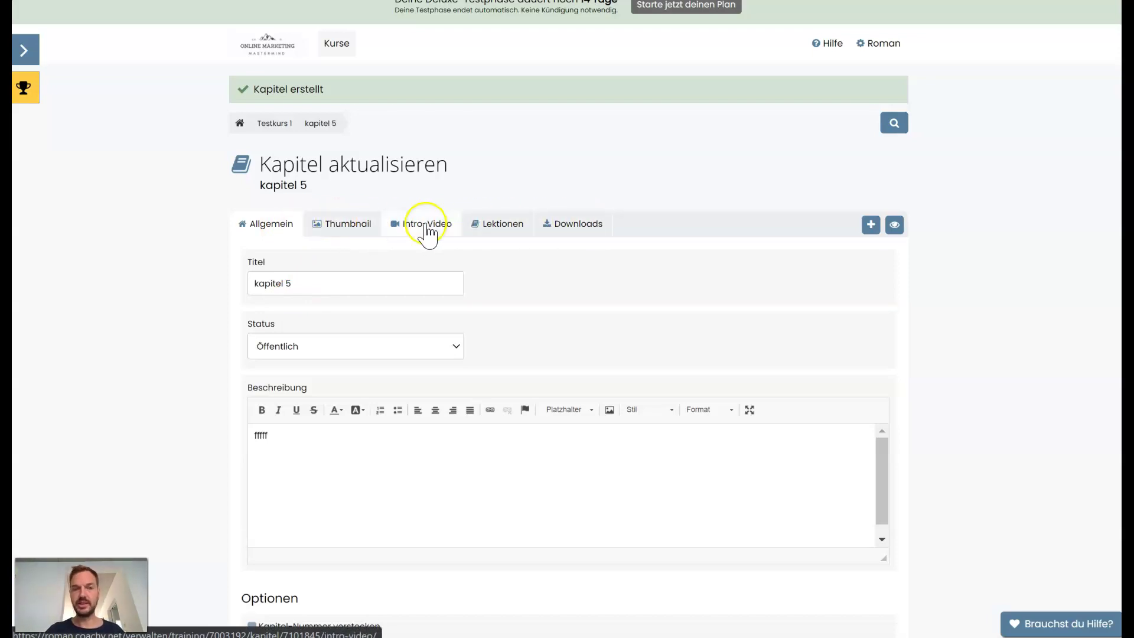
pyautogui.click(484, 227)
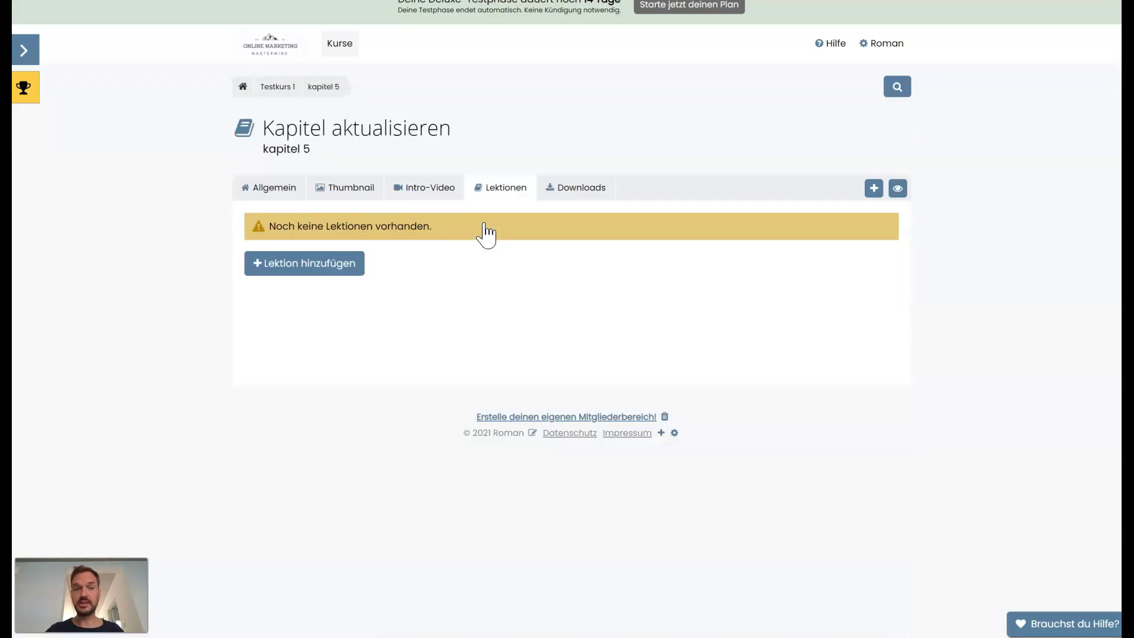
pyautogui.click(299, 267)
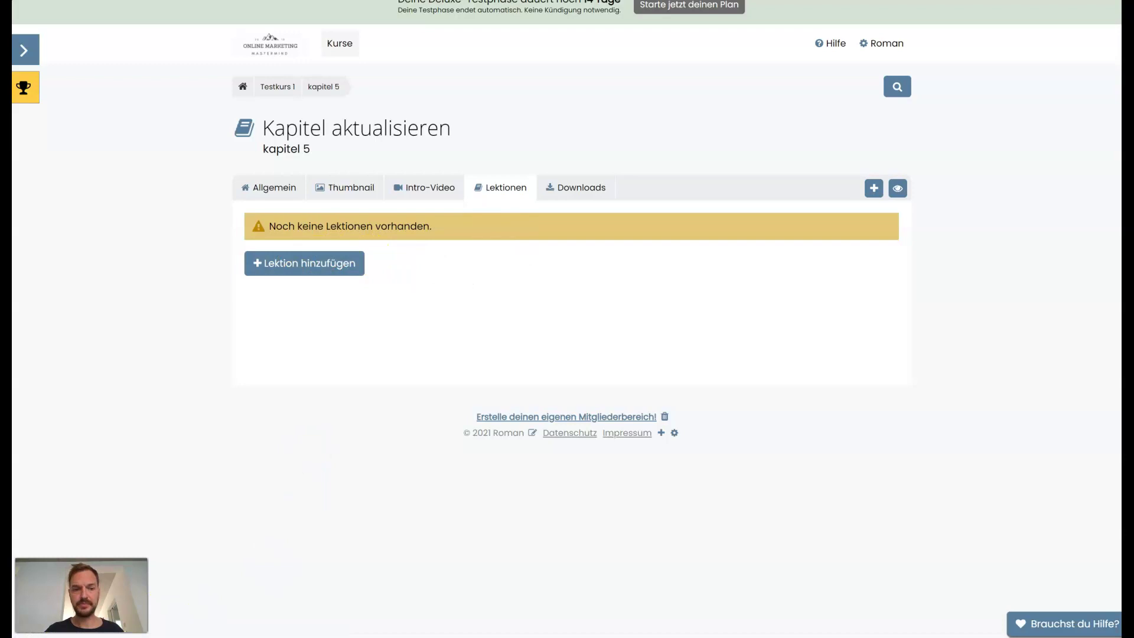
pyautogui.click(324, 270)
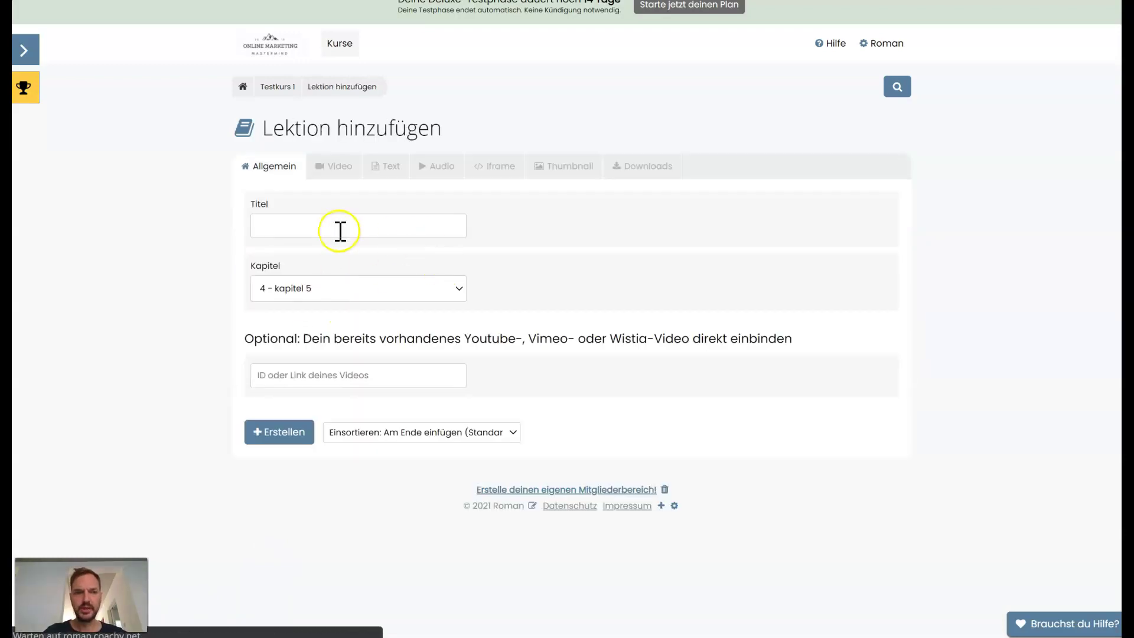
pyautogui.click(340, 228)
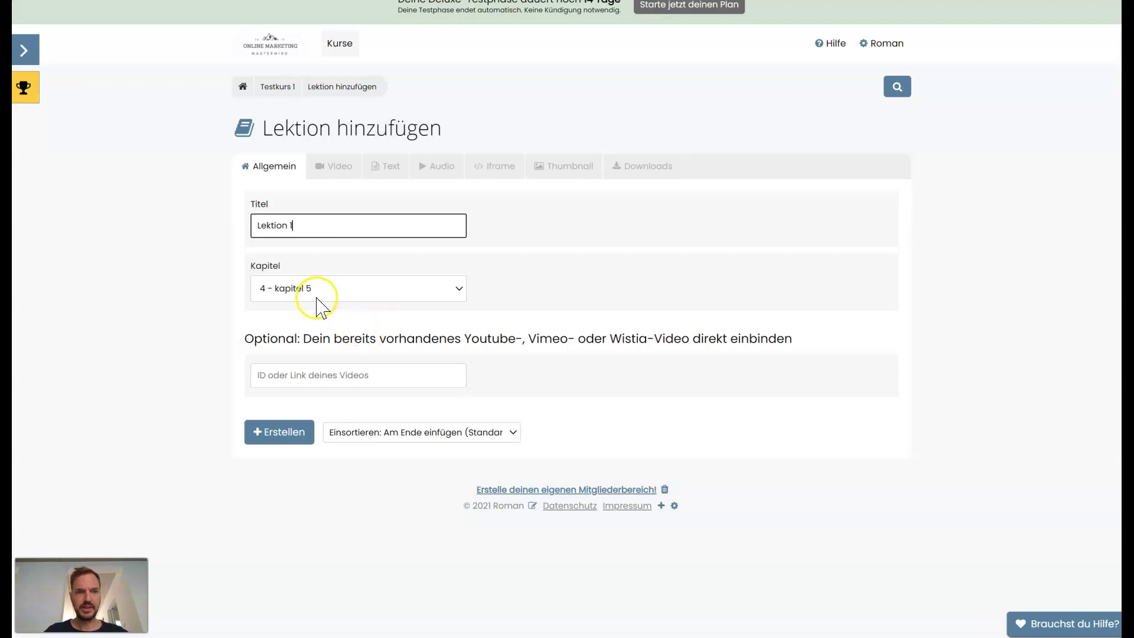
pyautogui.click(279, 433)
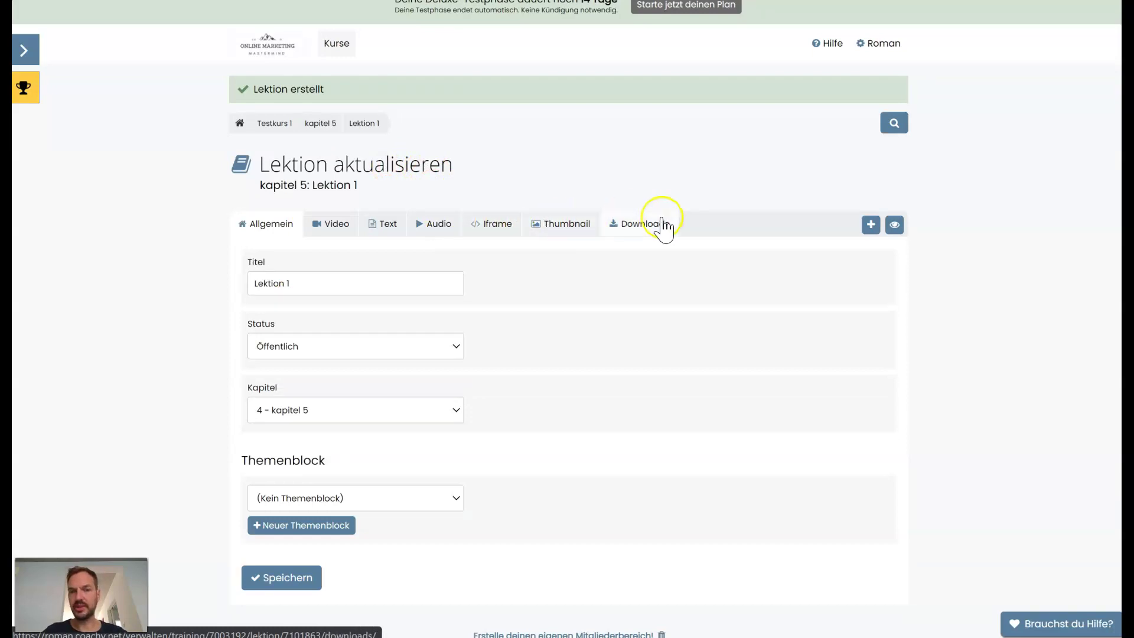
pyautogui.scroll(-1, 592, 395)
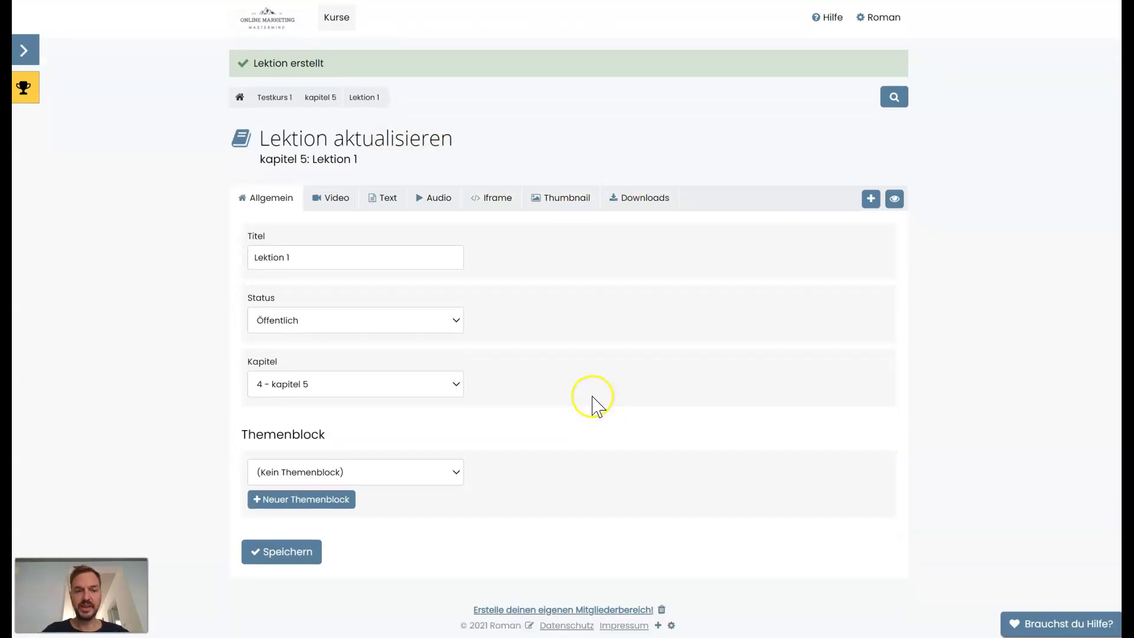
pyautogui.click(333, 195)
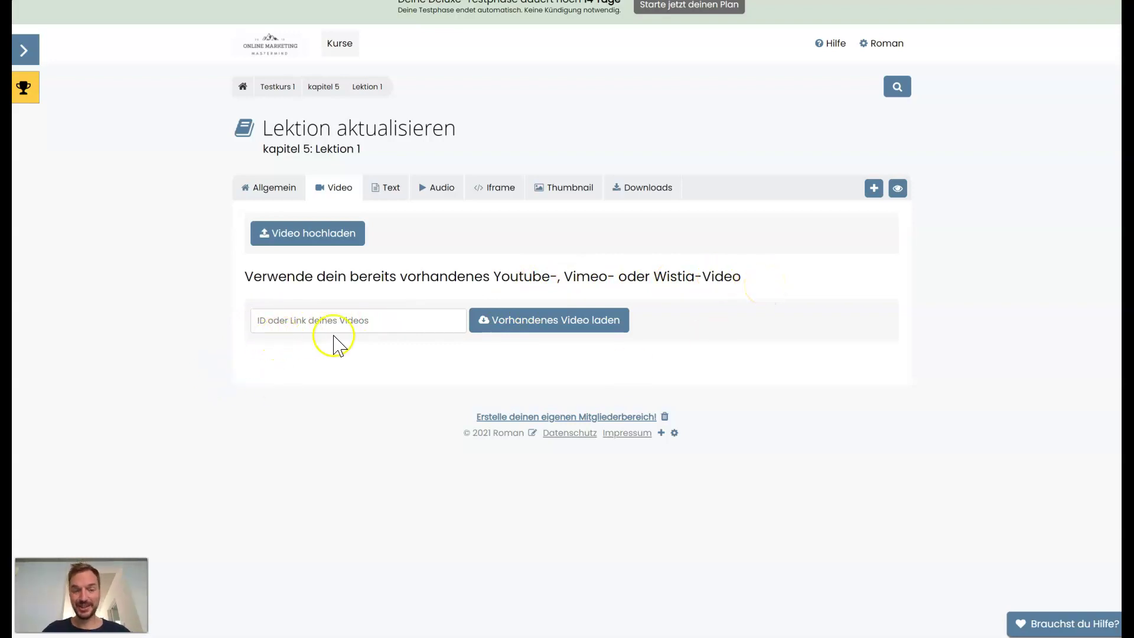
# Step: Open the video settings of Lektion 3.1 in Kapitel 3 to view its embedded video
pyautogui.click(284, 88)
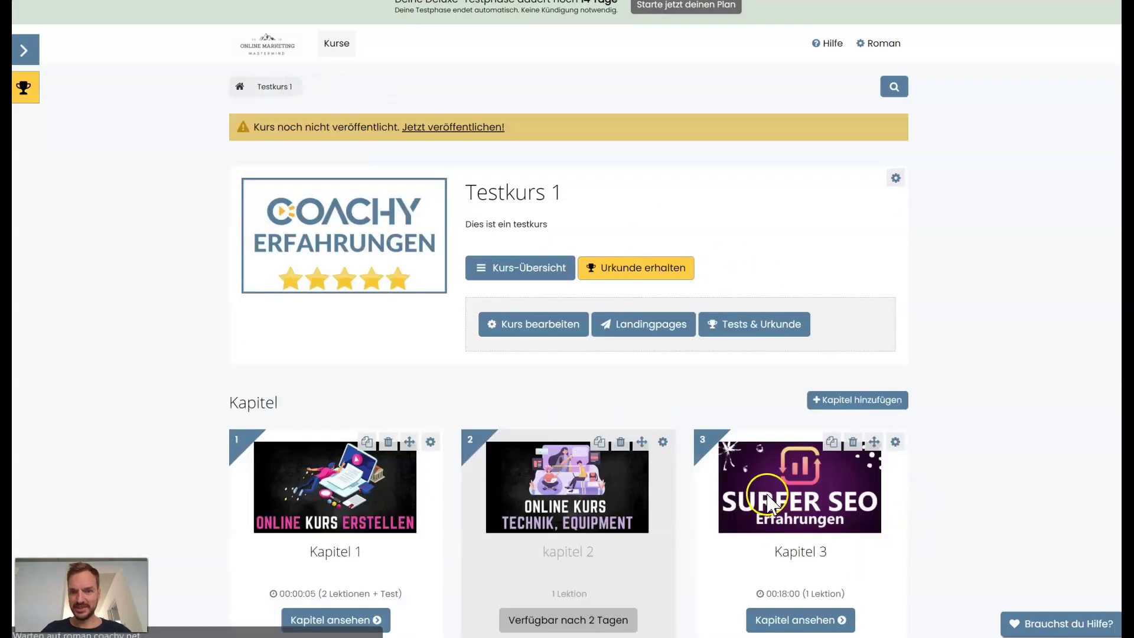
pyautogui.scroll(-2, 832, 430)
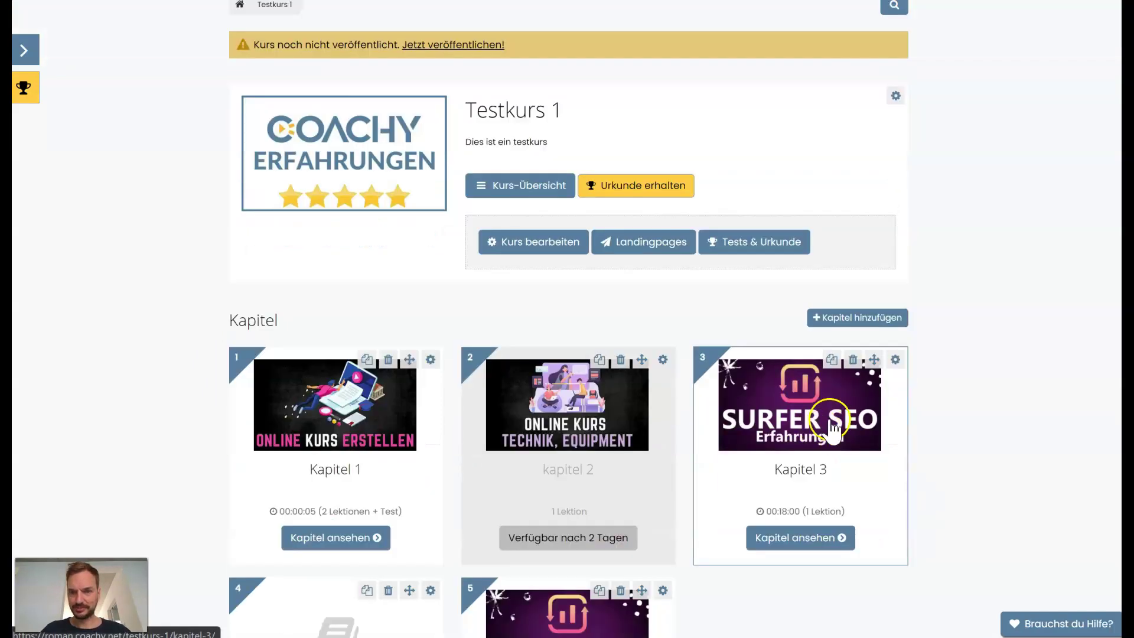
pyautogui.click(896, 359)
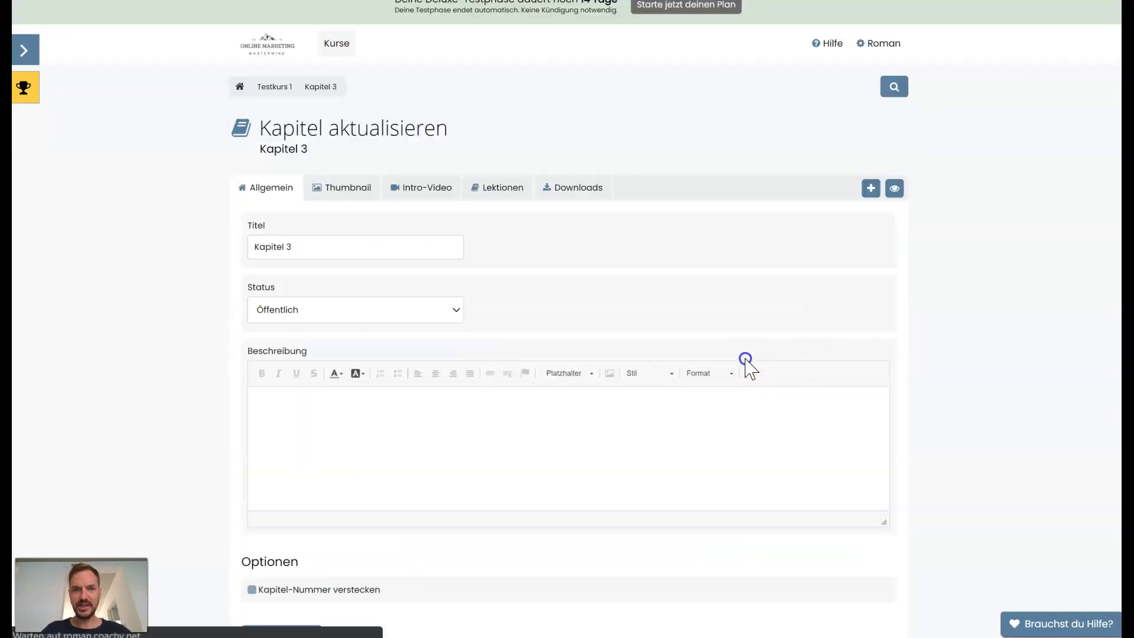
pyautogui.click(487, 189)
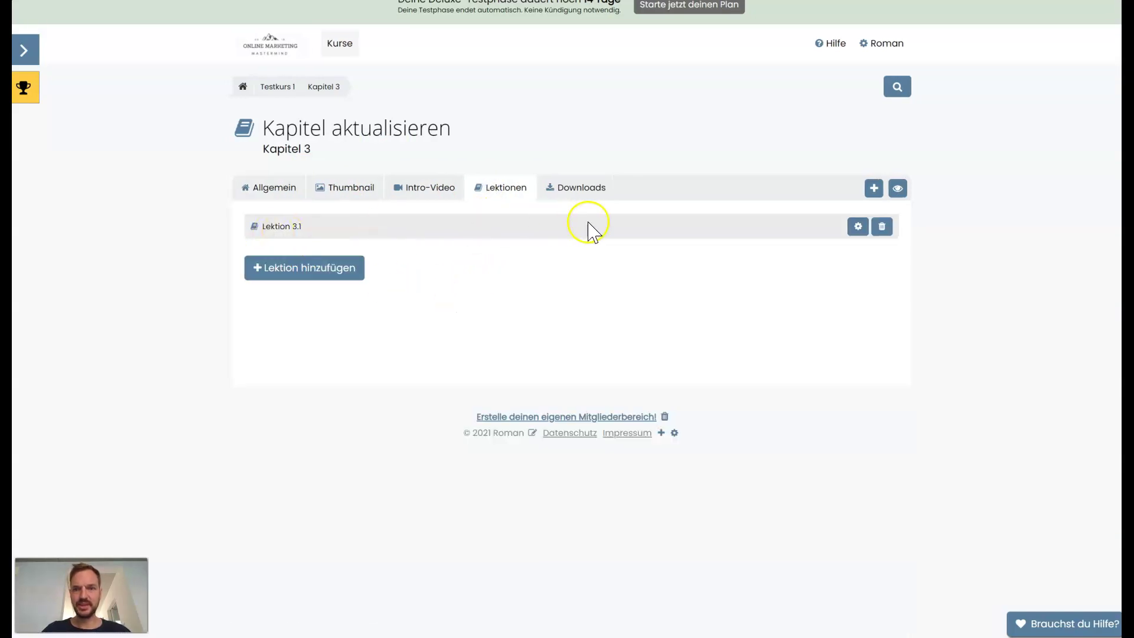
pyautogui.click(858, 226)
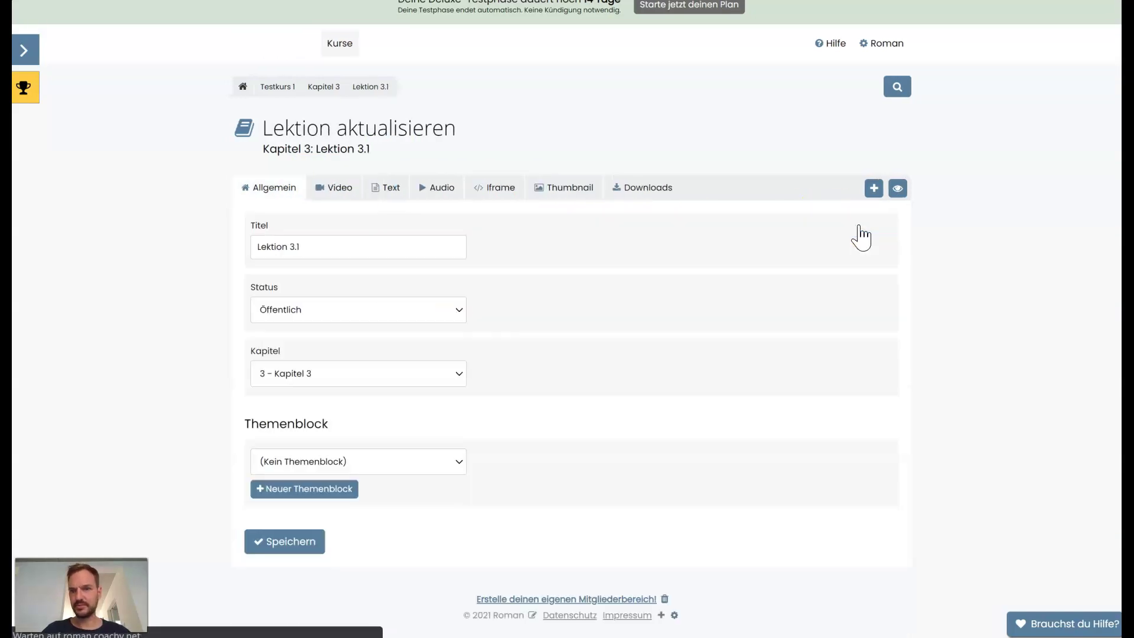
pyautogui.click(336, 195)
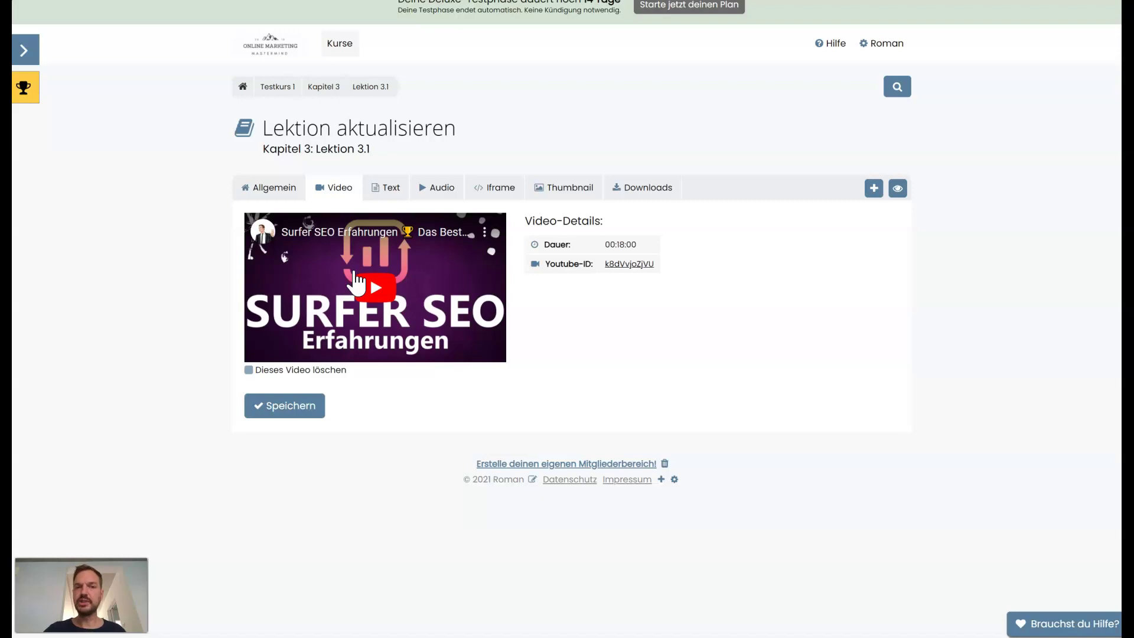
# Step: Return to the Testkurs 1 overview and examine its chapter list
pyautogui.click(277, 87)
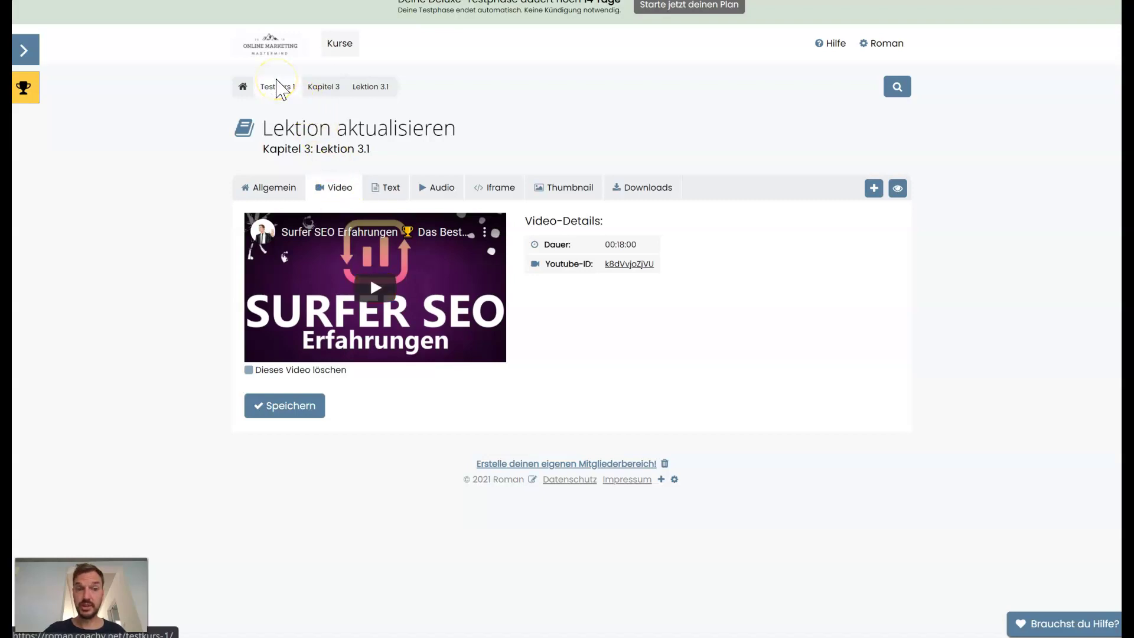
pyautogui.scroll(-3, 552, 418)
pyautogui.click(501, 348)
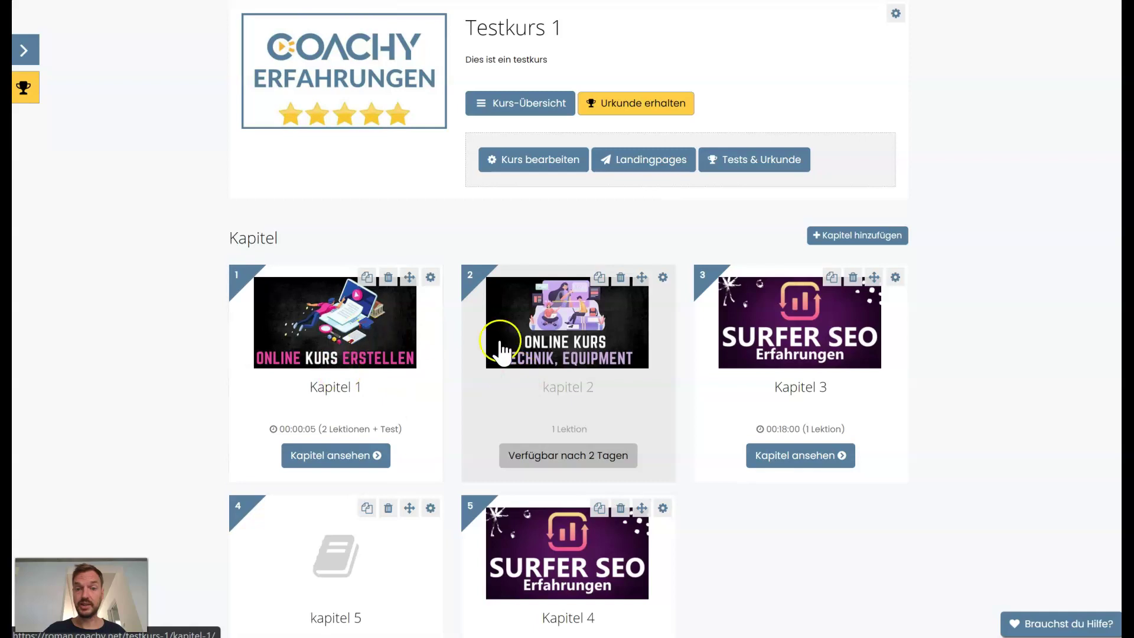
pyautogui.scroll(-3, 738, 451)
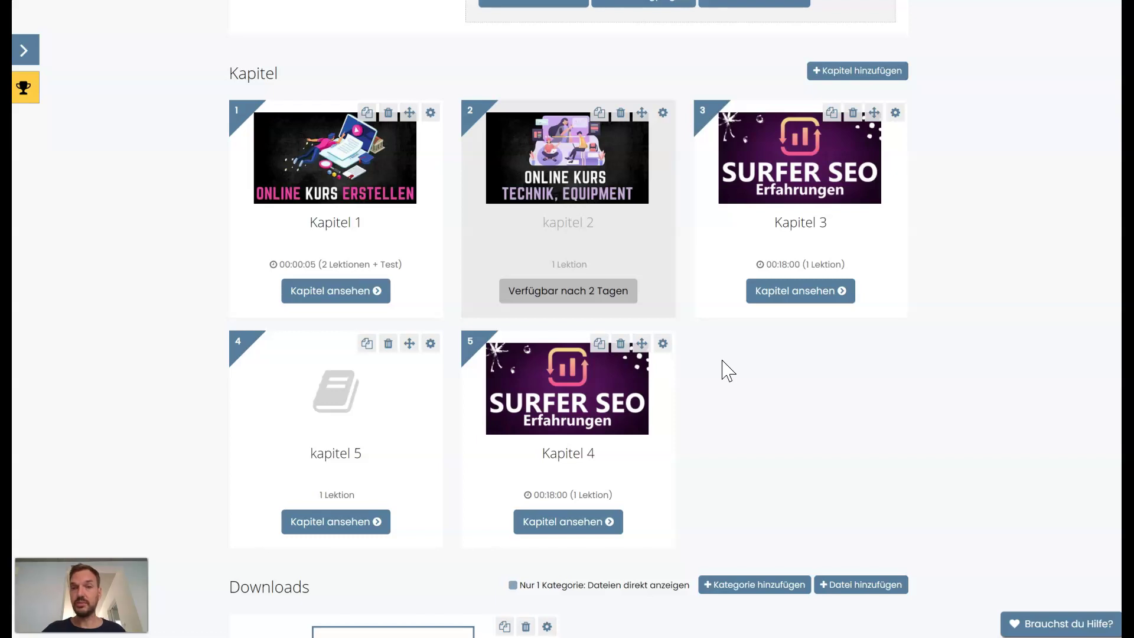
pyautogui.scroll(2, 727, 370)
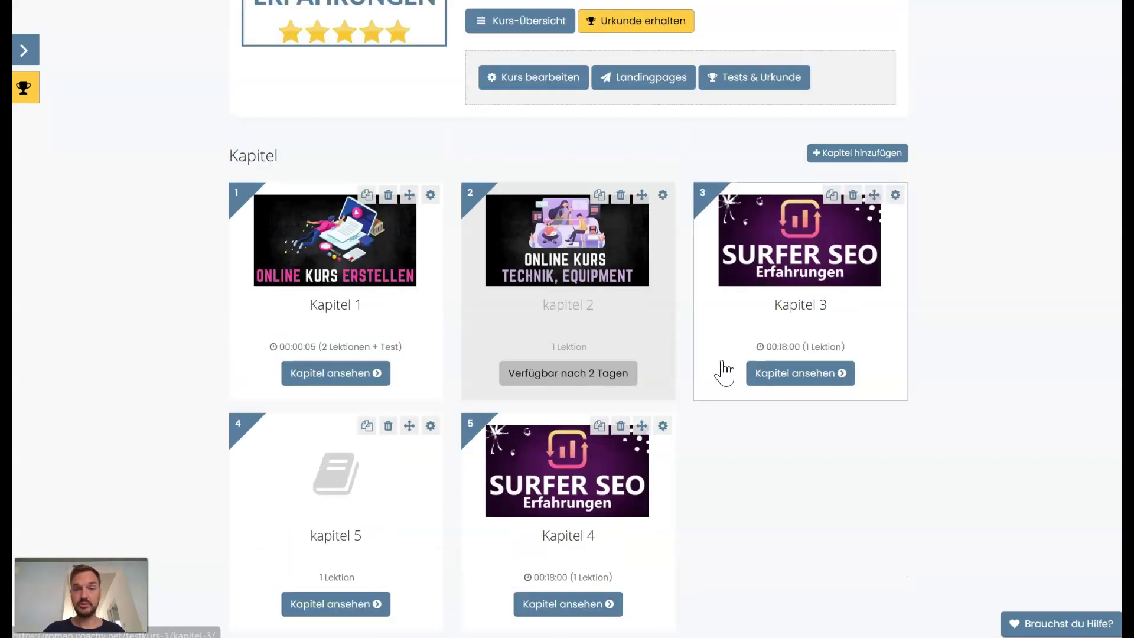
pyautogui.scroll(2, 725, 370)
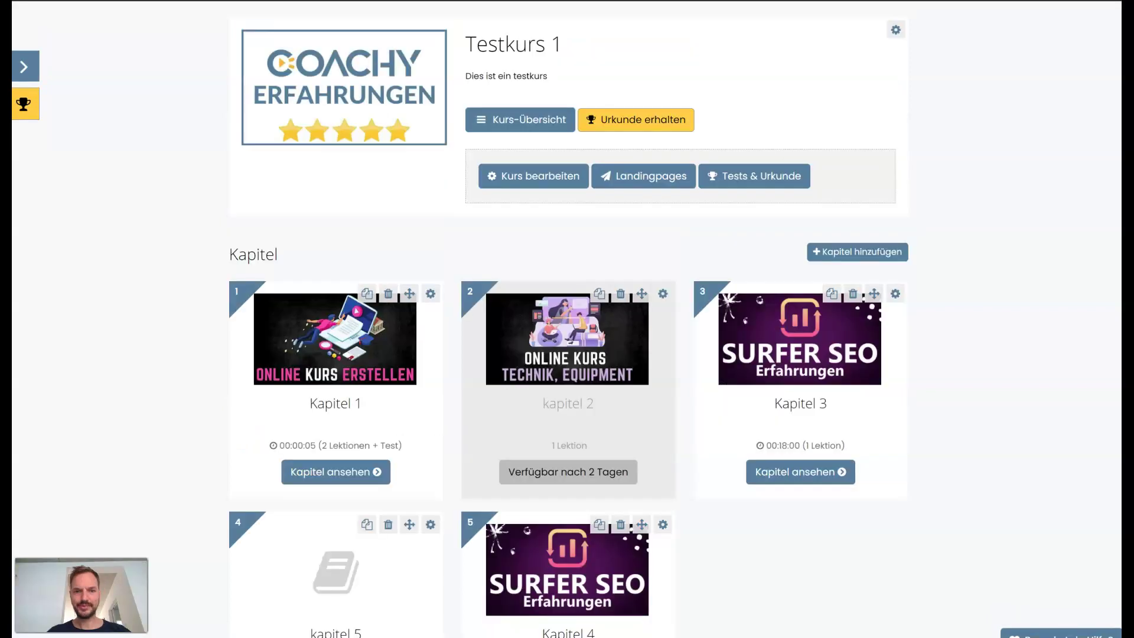
pyautogui.click(551, 447)
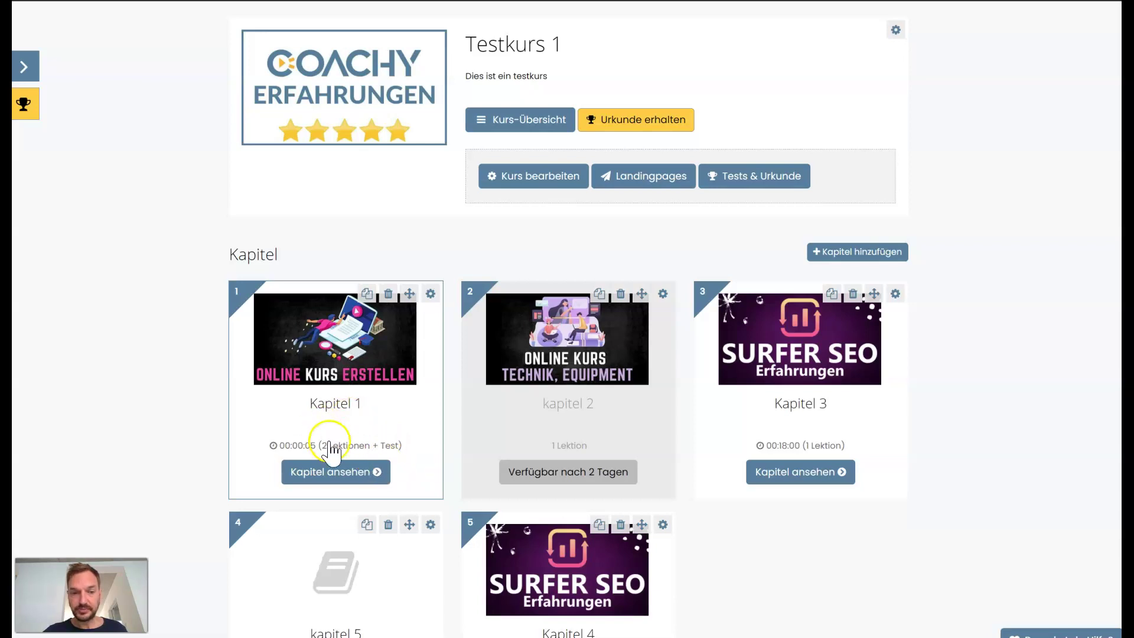
# Step: Open Test 1 of Kapitel 1 and select "Online Kurs Plattform" as the answer to "Was ist Coachy?"
pyautogui.click(362, 471)
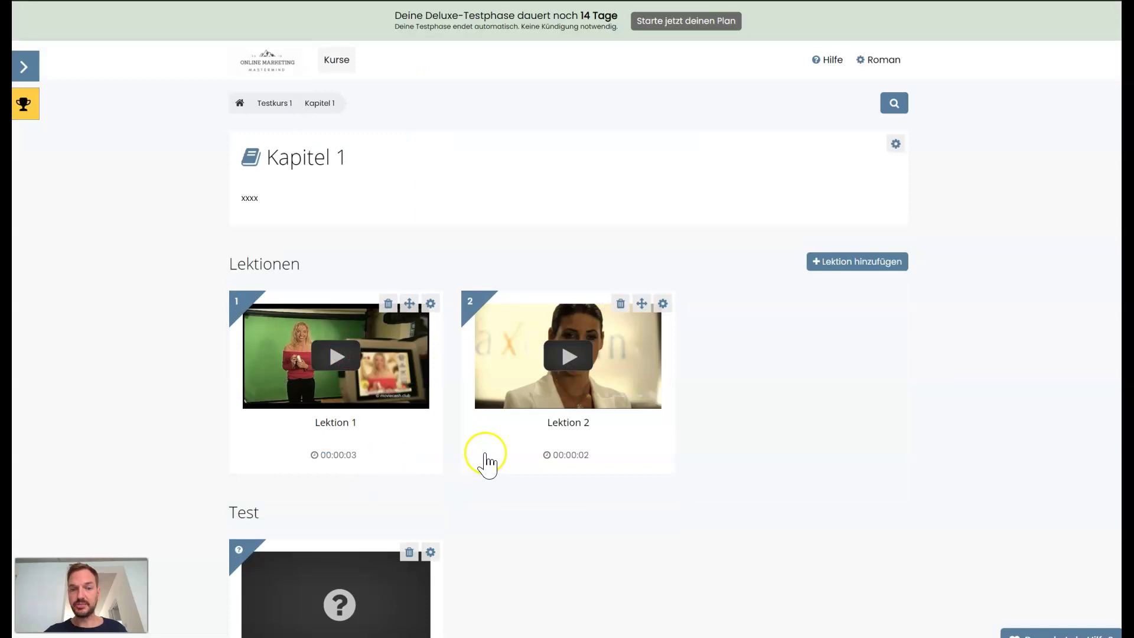
pyautogui.scroll(-3, 490, 455)
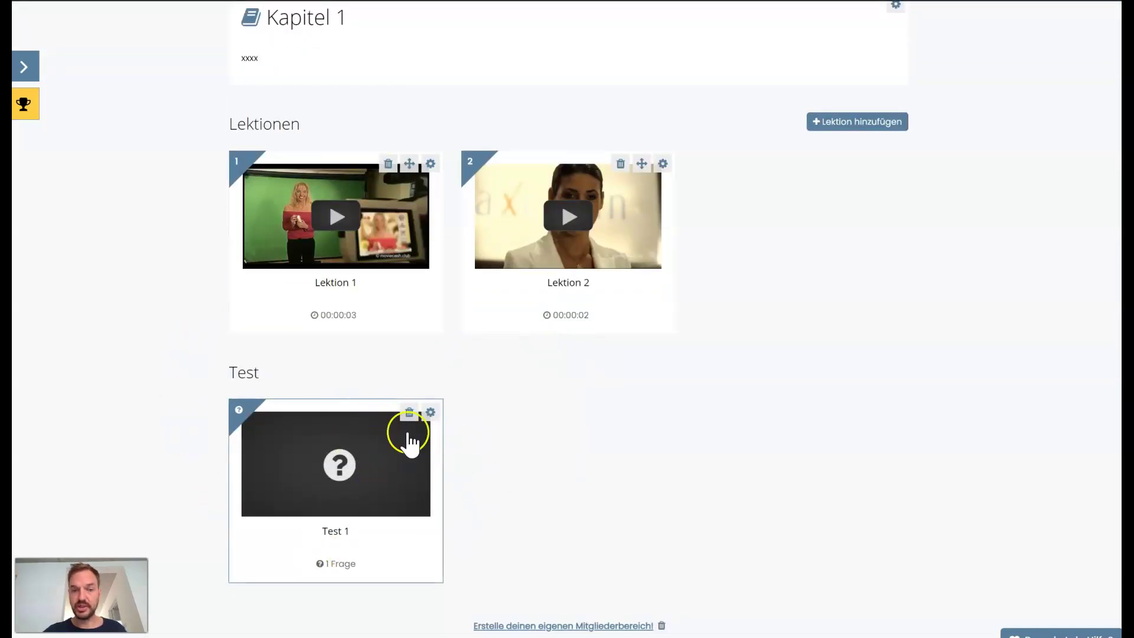
pyautogui.click(368, 485)
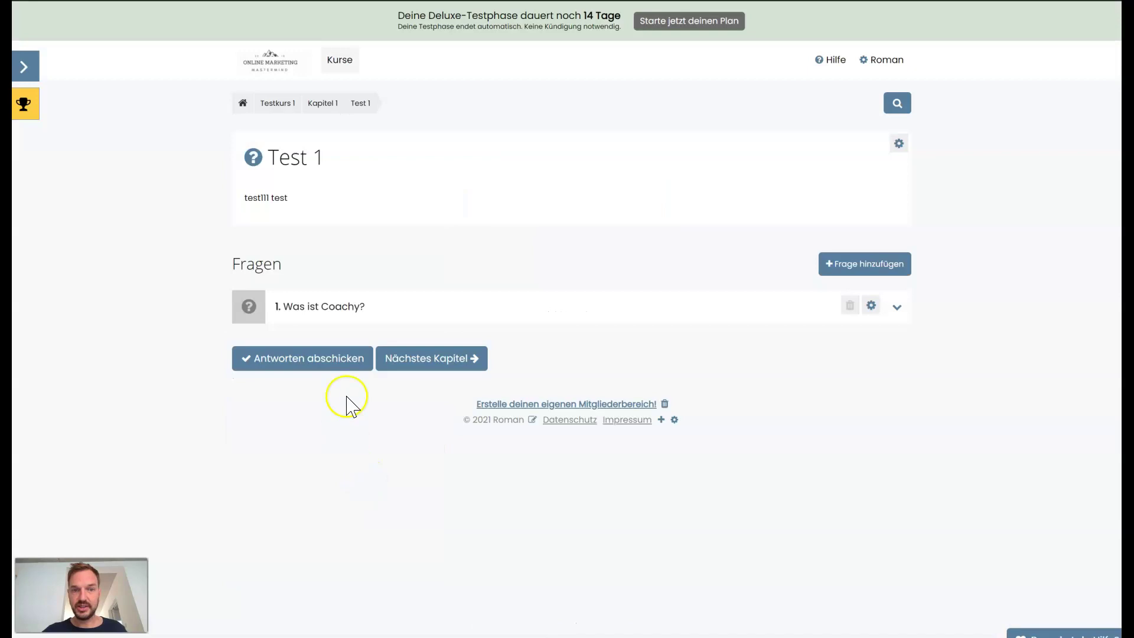
pyautogui.click(895, 308)
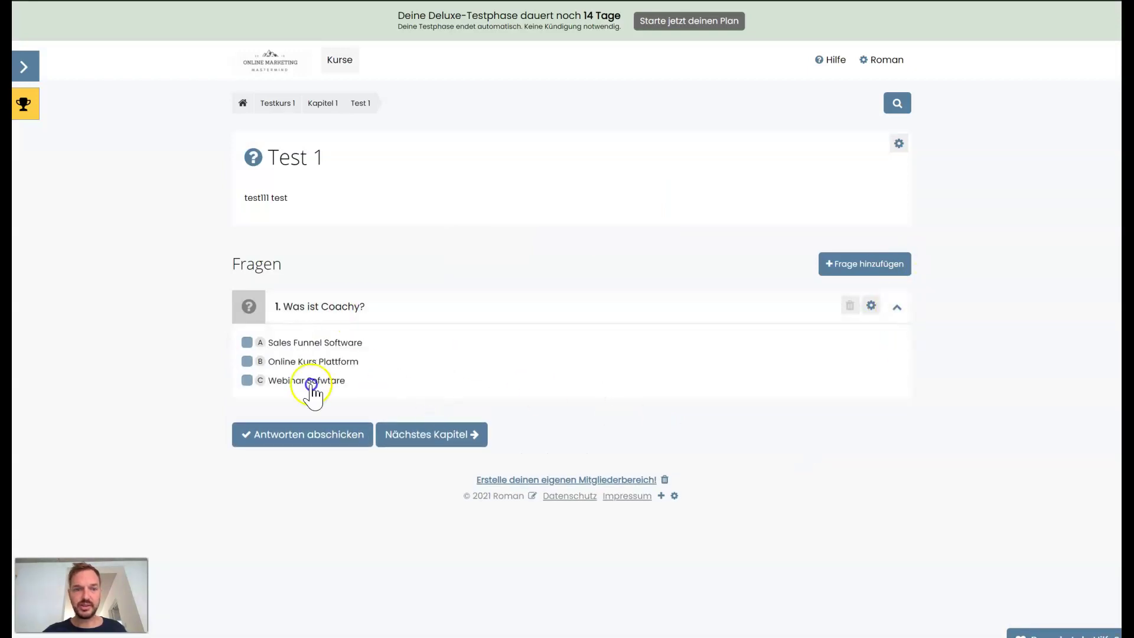
pyautogui.click(245, 364)
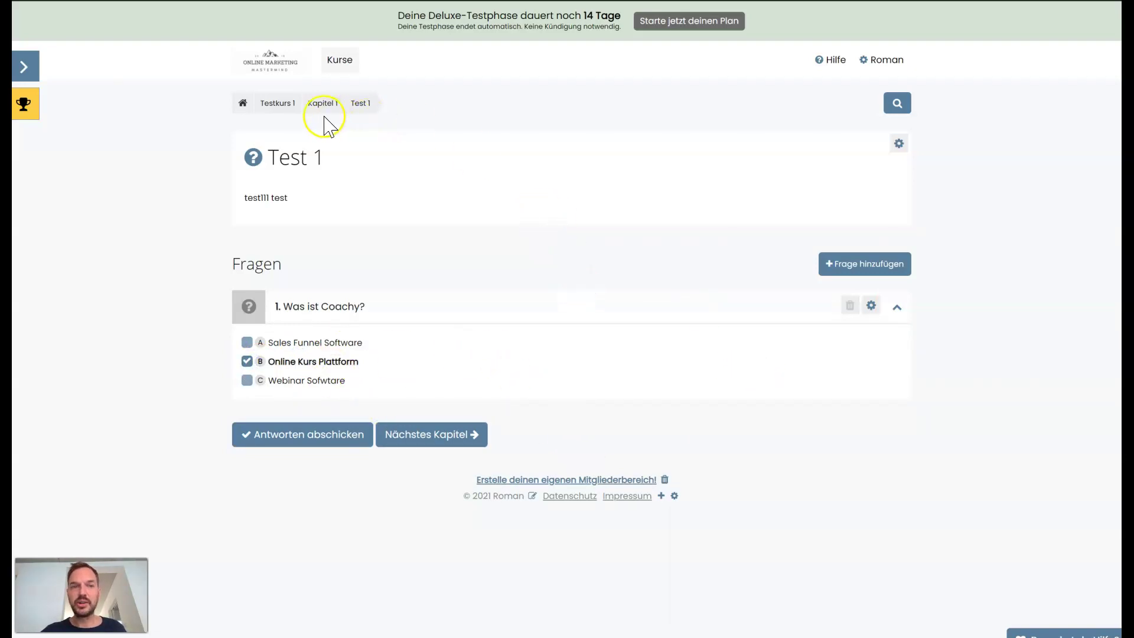
# Step: Open the tests and certificate settings of Testkurs 1 to view the tests per chapter
pyautogui.click(340, 61)
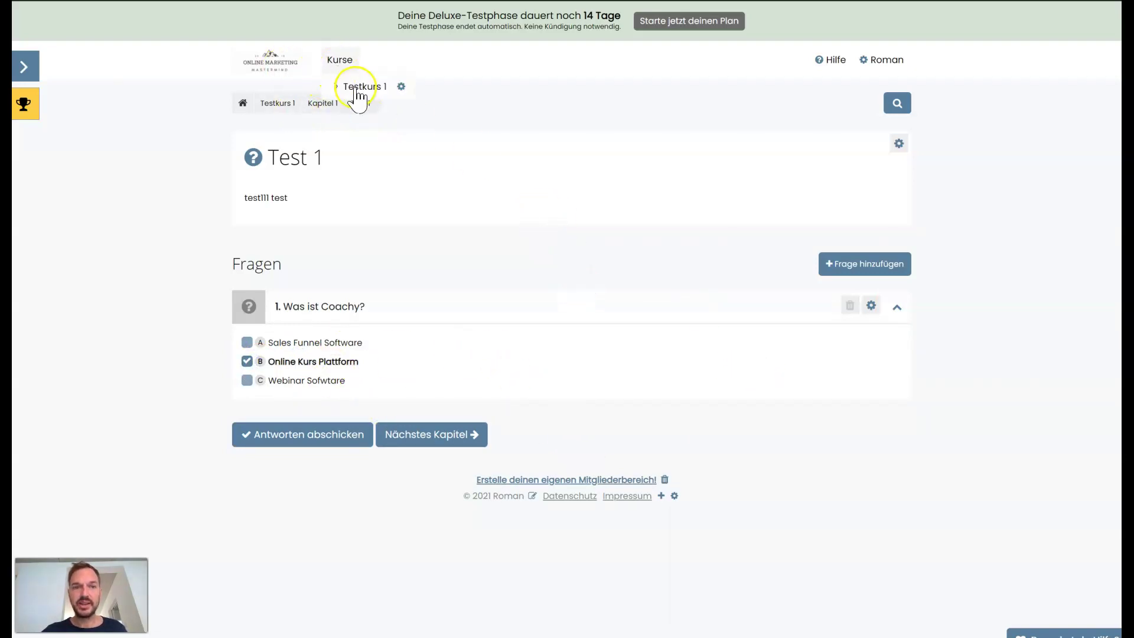
pyautogui.click(357, 90)
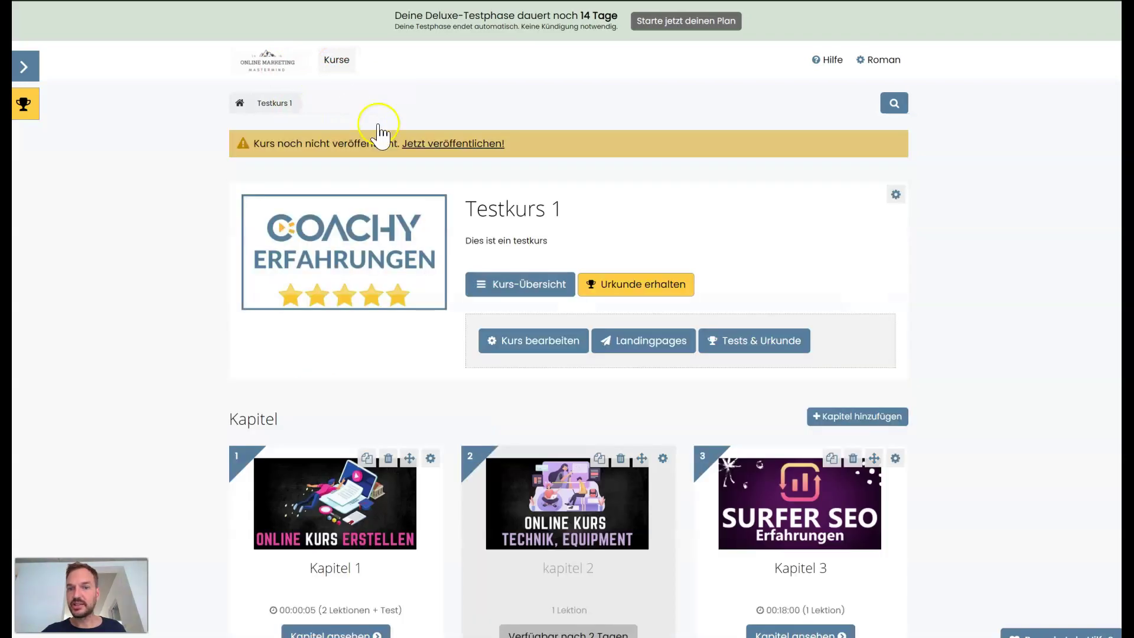
pyautogui.click(746, 341)
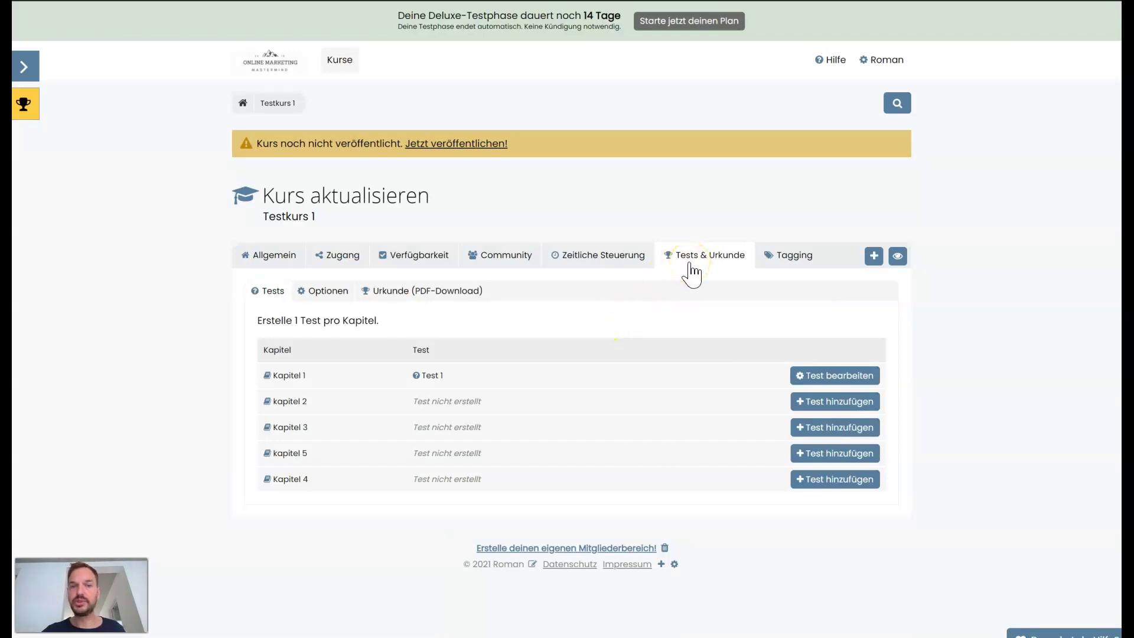
# Step: View the PDF certificate settings of Testkurs 1 with its logo, headings and preview, and return to the tests per chapter
pyautogui.click(425, 289)
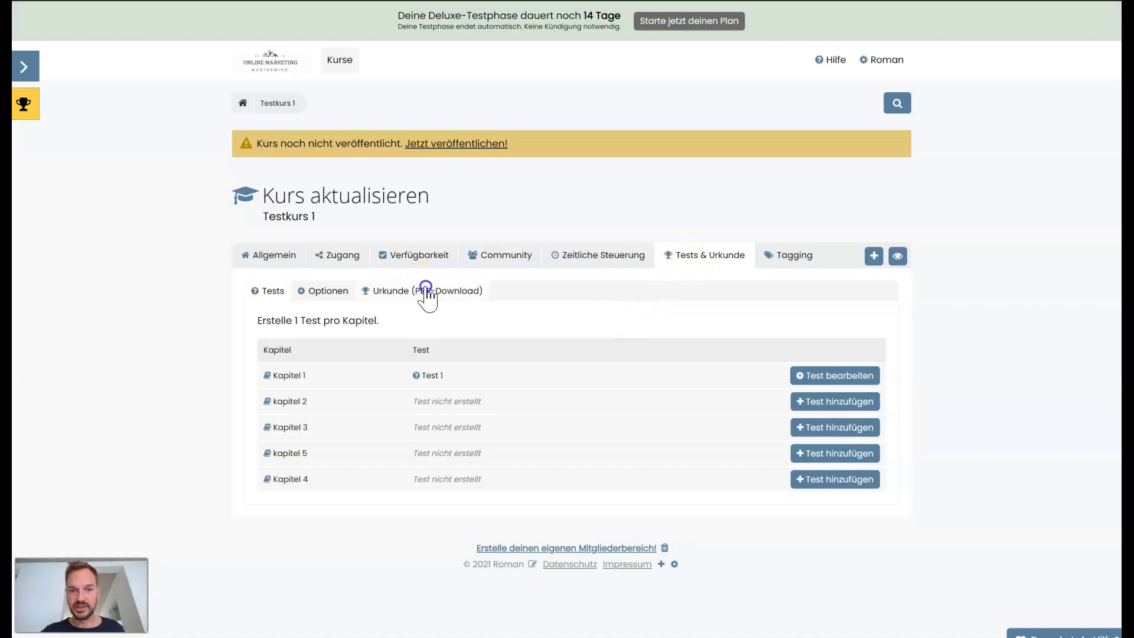
pyautogui.click(318, 373)
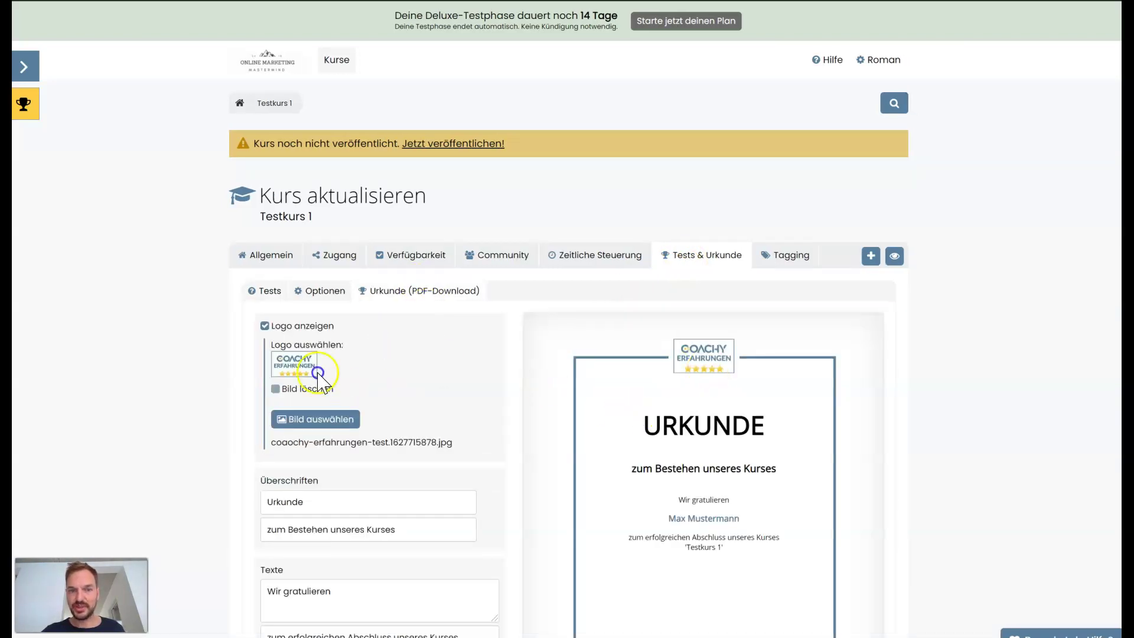
pyautogui.click(449, 381)
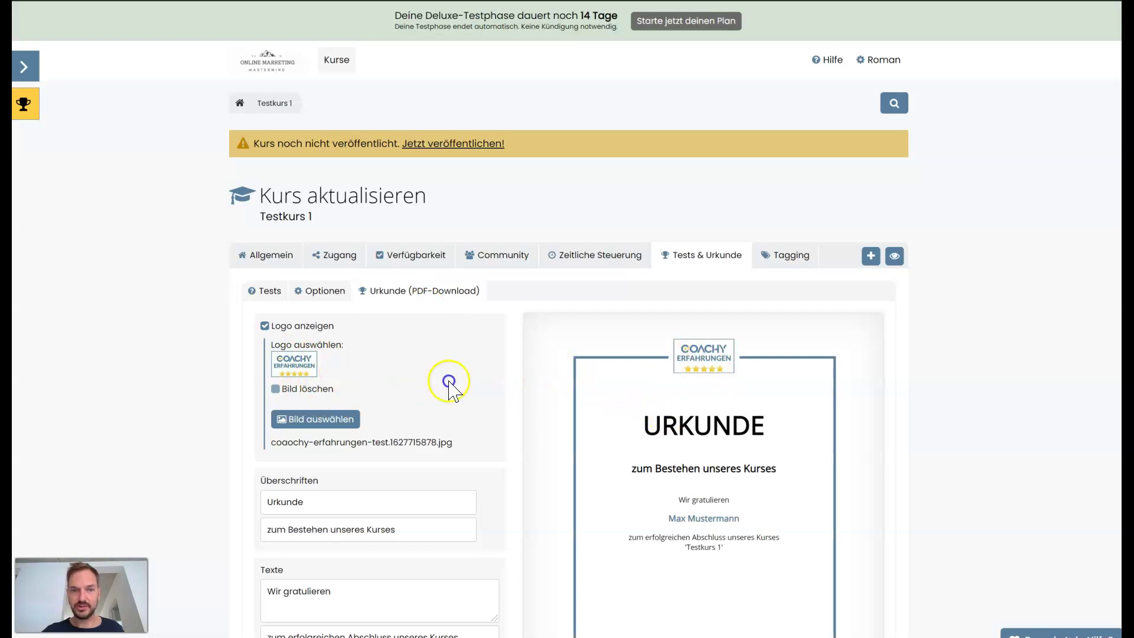
pyautogui.scroll(-2, 731, 406)
pyautogui.scroll(2, 731, 406)
pyautogui.click(412, 302)
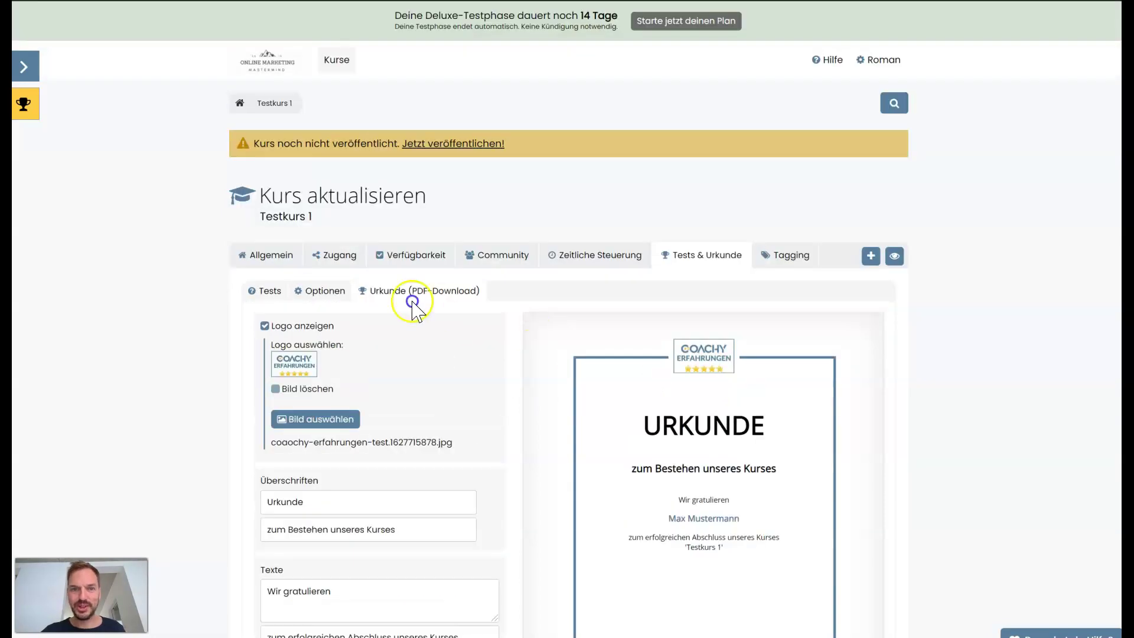
pyautogui.click(274, 290)
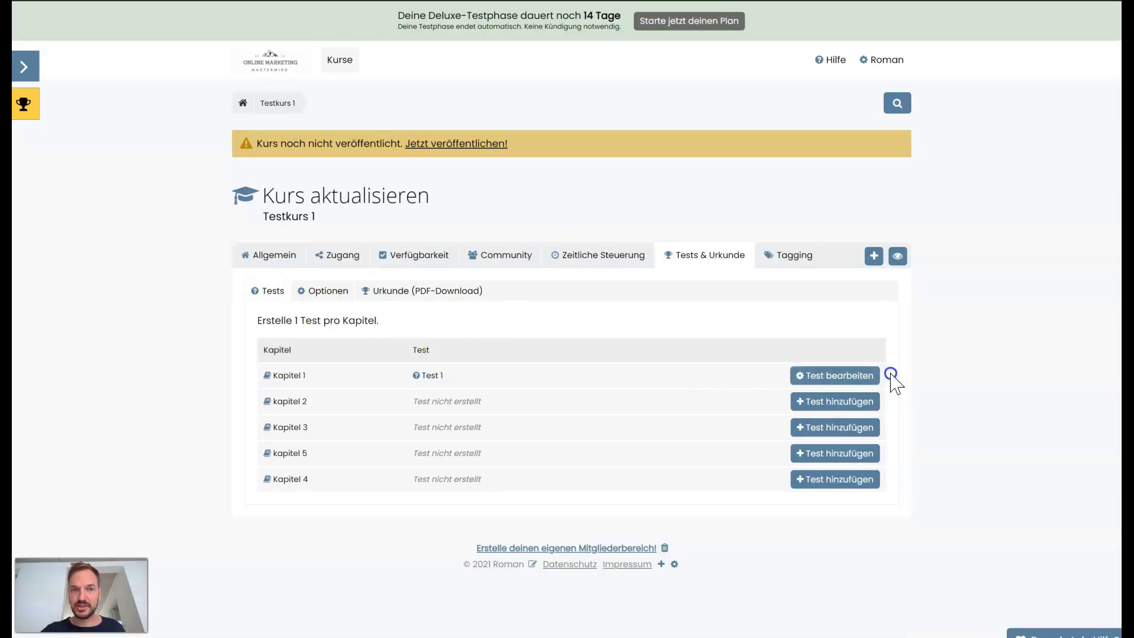
# Step: Go back to the Testkurs 1 page, view the expandable course outline of chapters, lessons and downloads, and close it
pyautogui.click(277, 105)
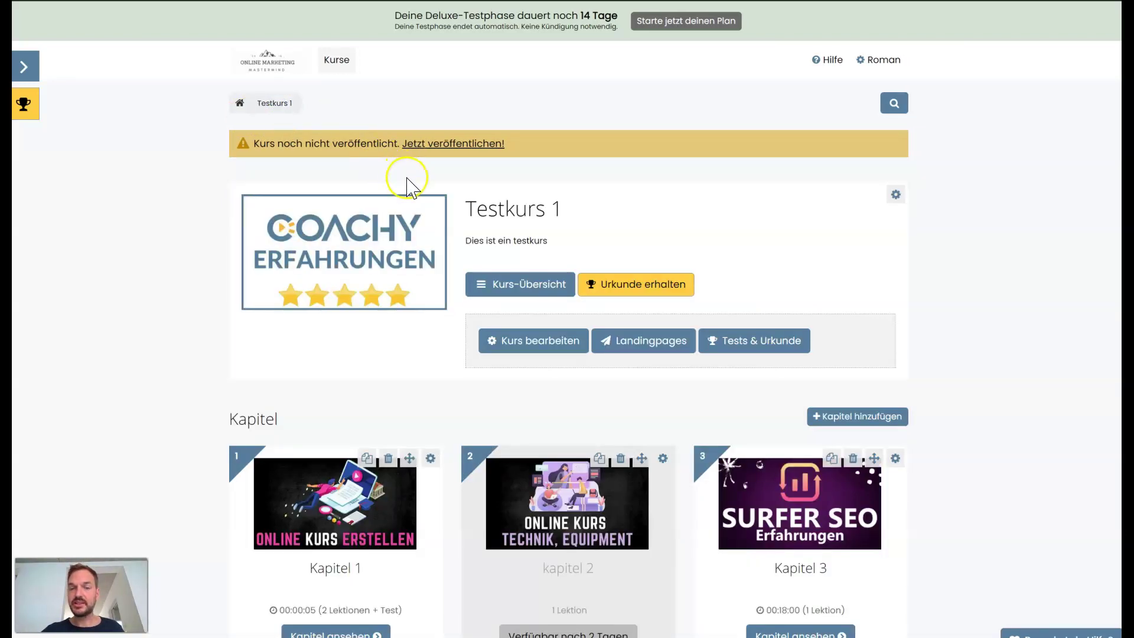
pyautogui.scroll(-1, 412, 188)
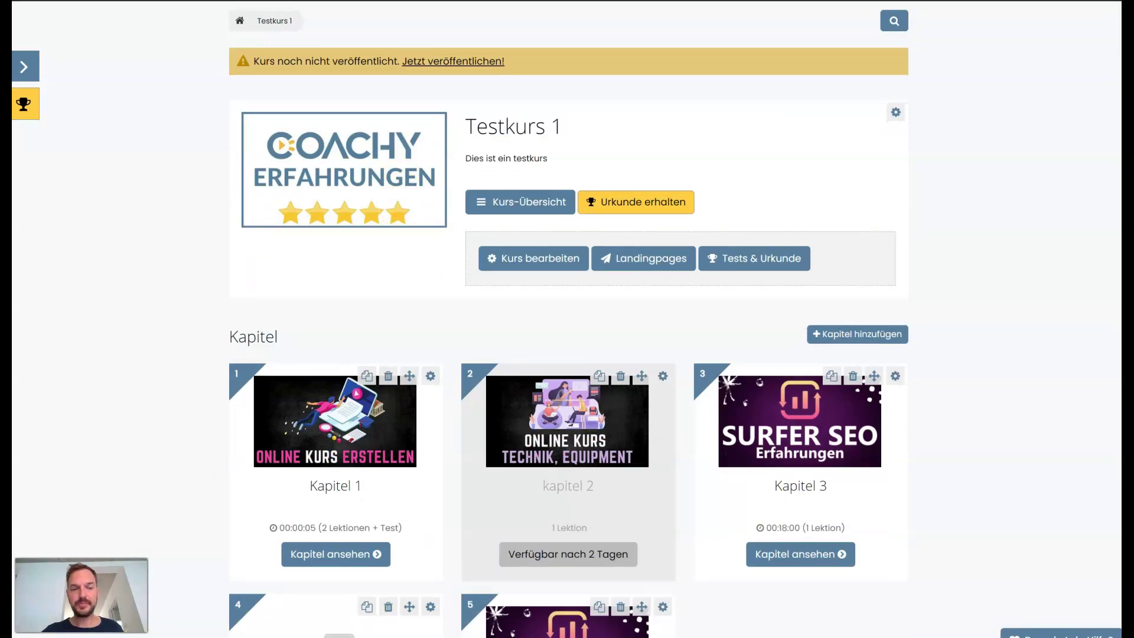
pyautogui.scroll(-2, 114, 55)
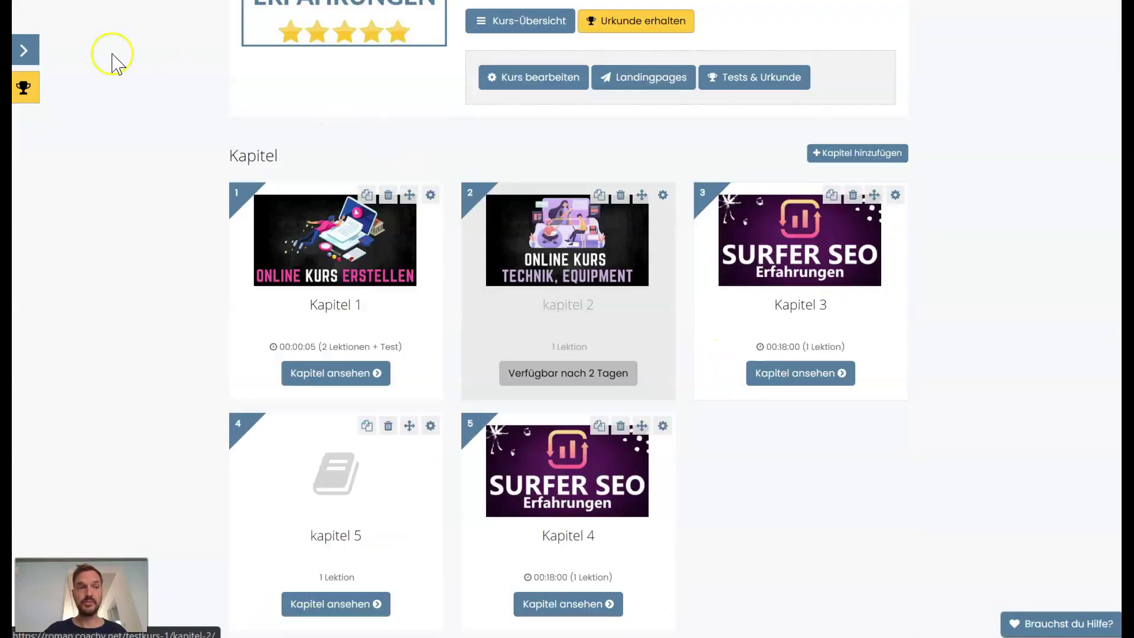
pyautogui.click(23, 53)
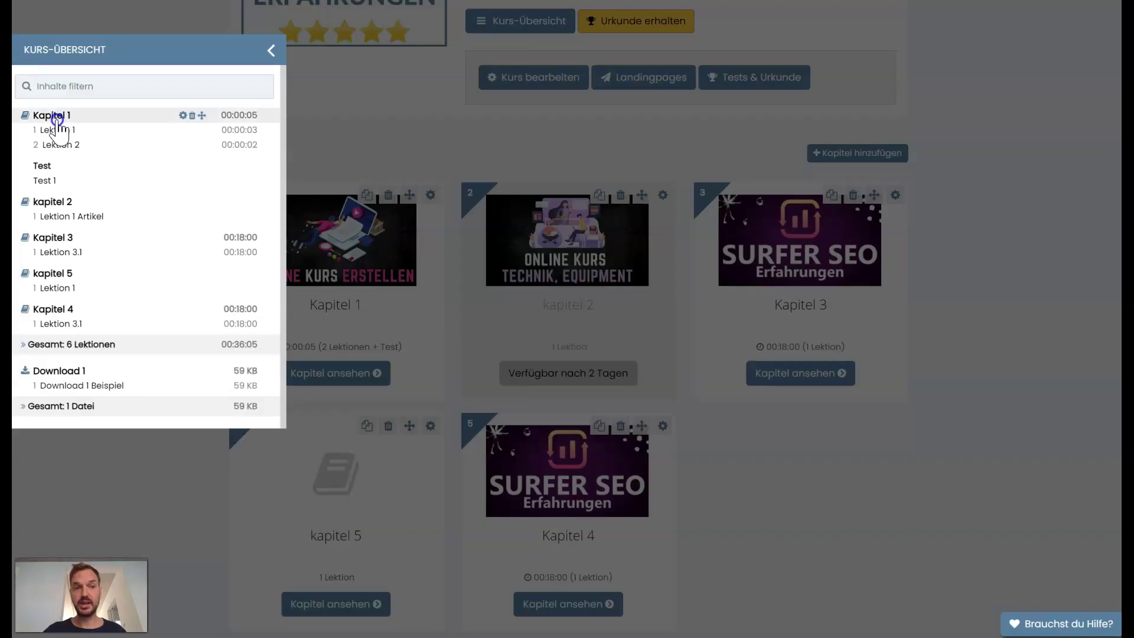
pyautogui.click(262, 59)
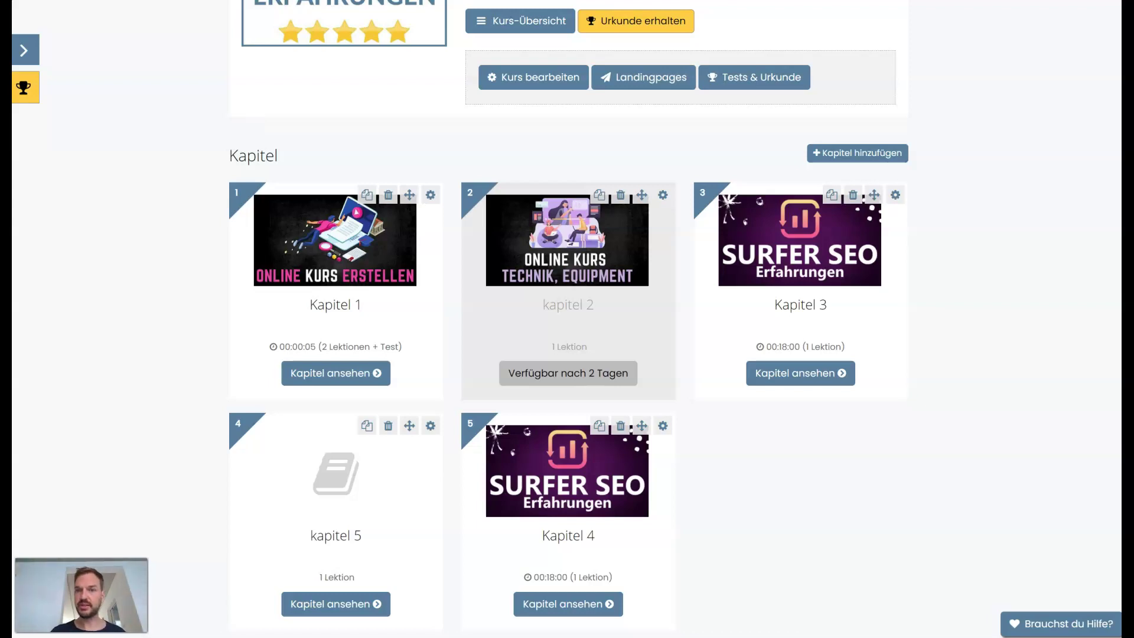
# Step: Examine the Testkurs 1 page from the course header through the chapters to the Downloads section
pyautogui.click(1052, 60)
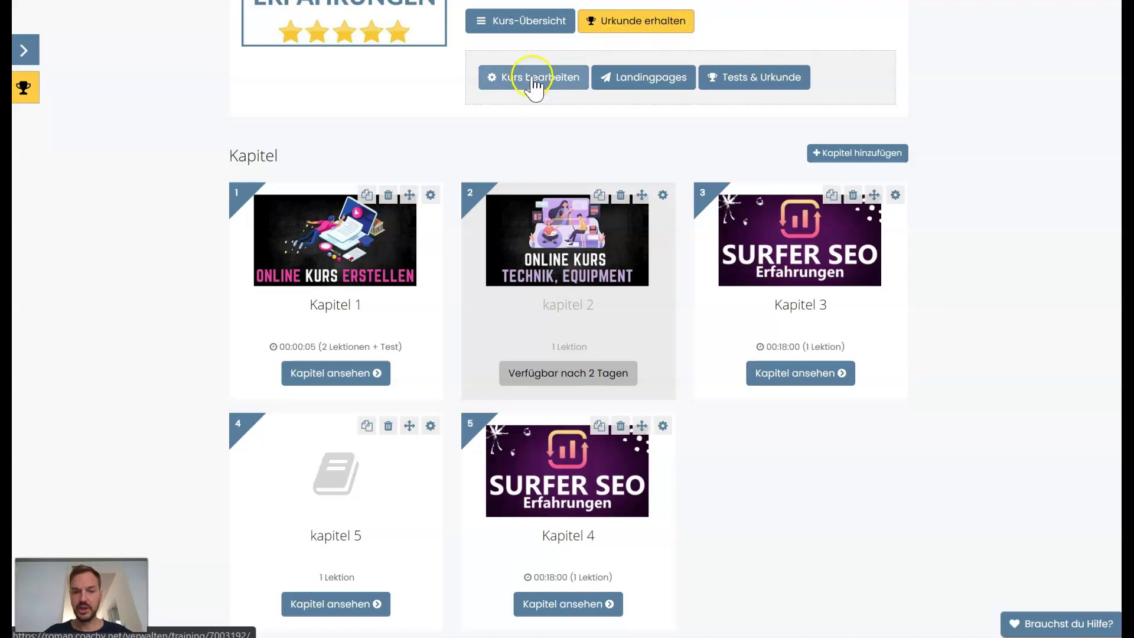
pyautogui.scroll(-5, 534, 86)
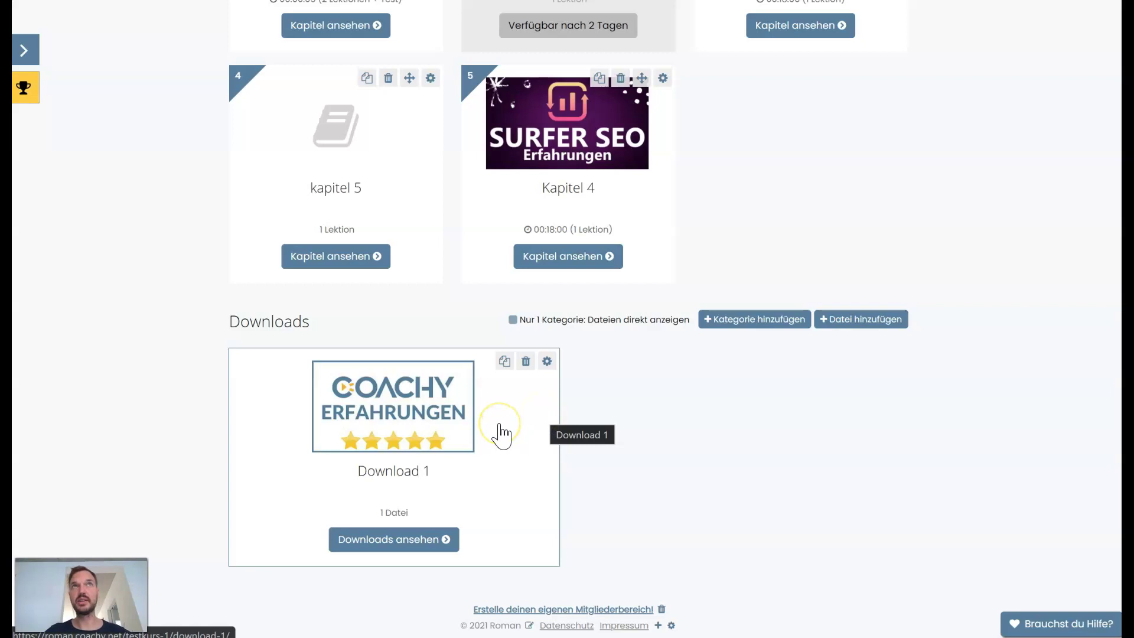
pyautogui.scroll(8, 630, 443)
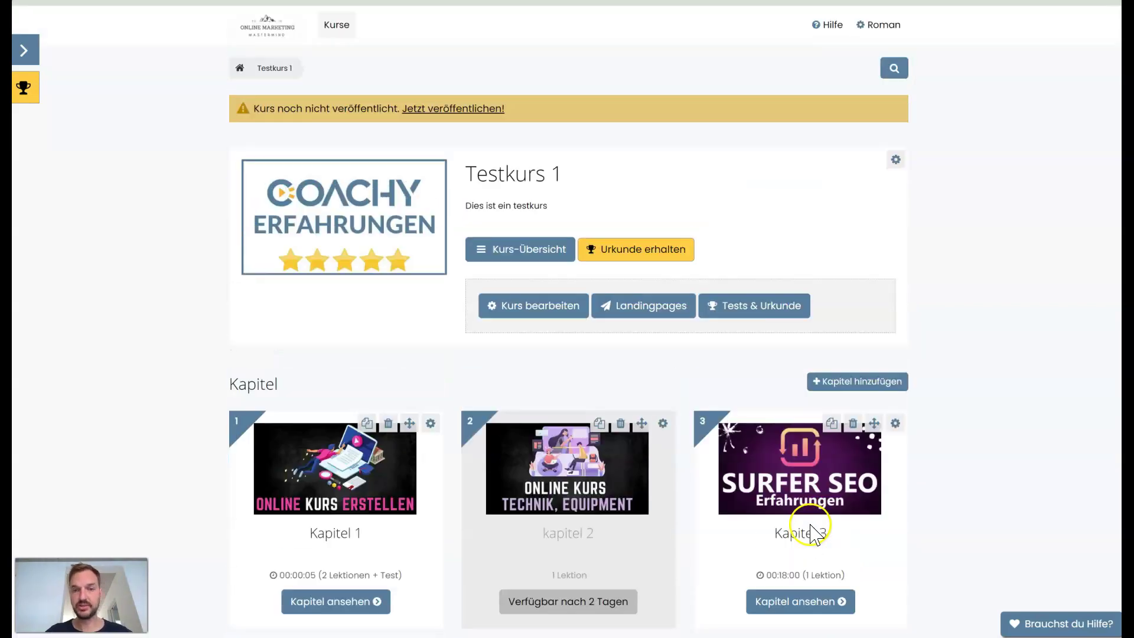
pyautogui.scroll(-4, 806, 536)
pyautogui.scroll(1, 806, 536)
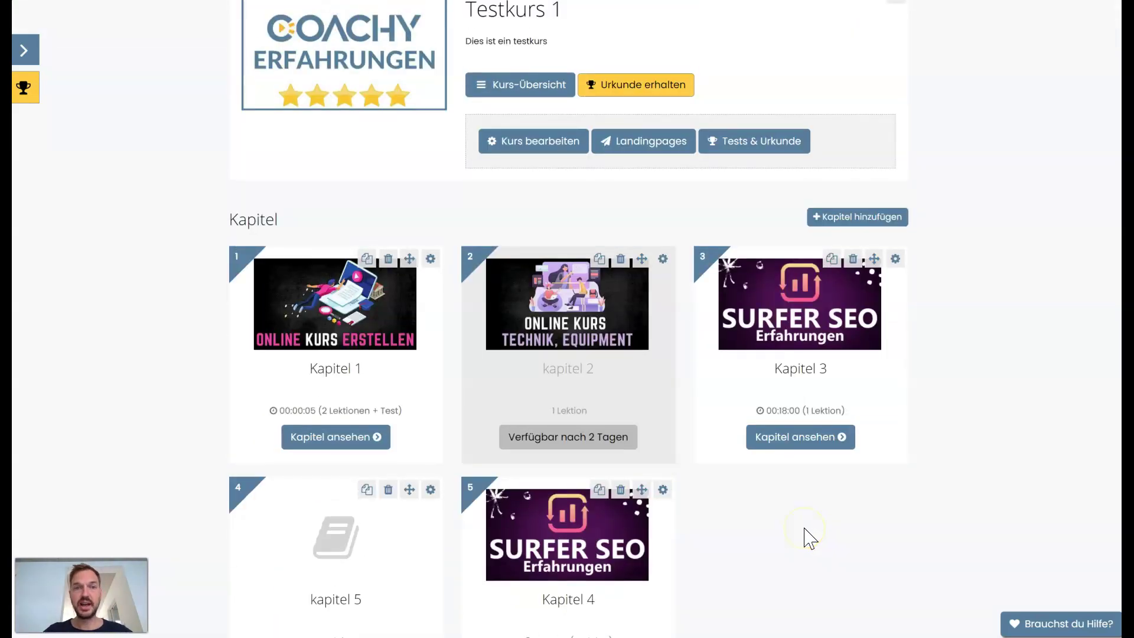
pyautogui.scroll(2, 808, 537)
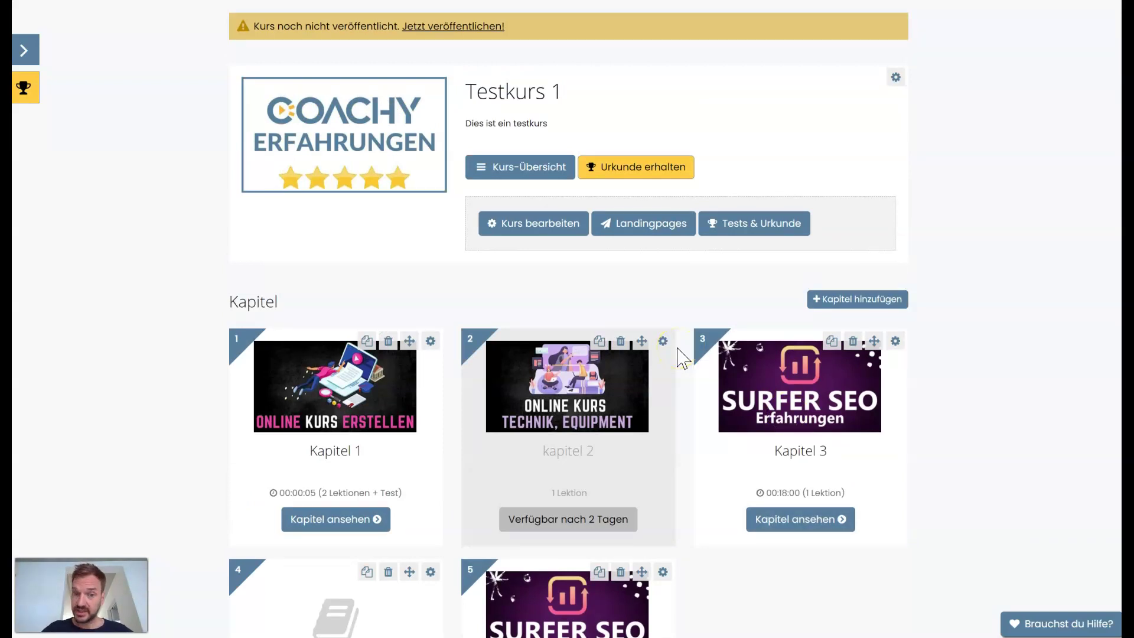
# Step: Open the landing pages from Testkurs 1 and start a new page in Landingpage Builder 2.0
pyautogui.click(633, 224)
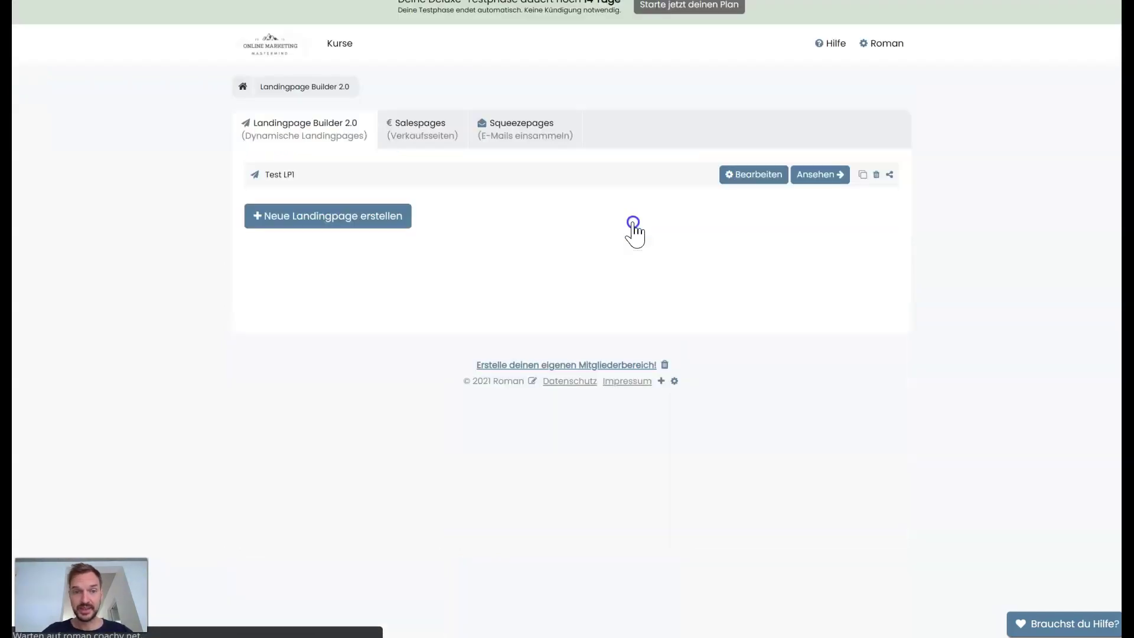
pyautogui.click(663, 291)
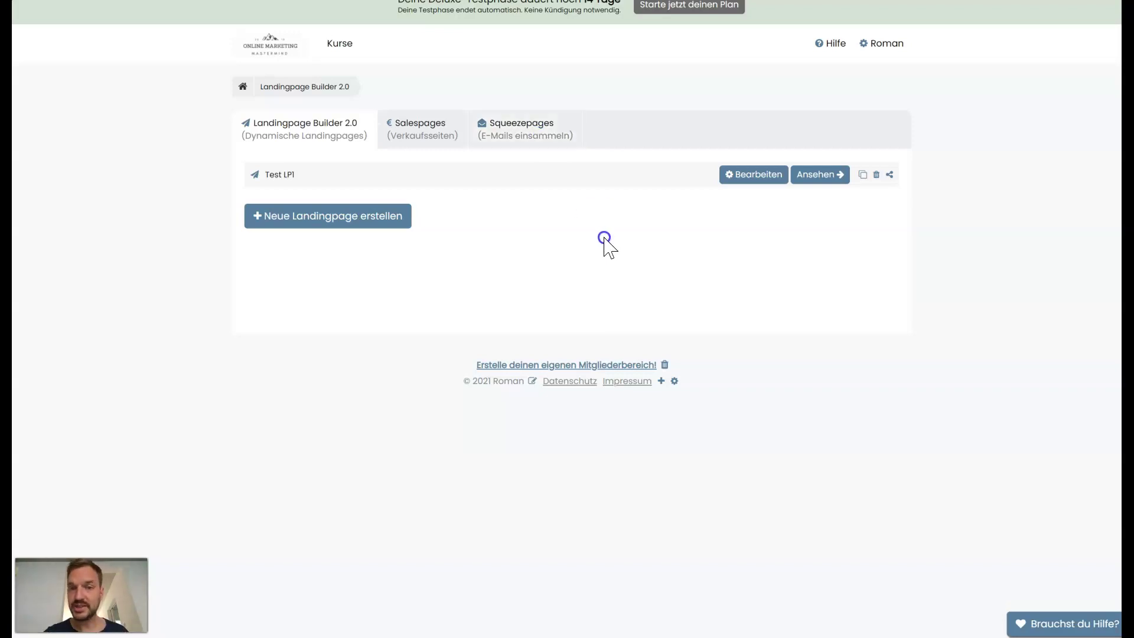
pyautogui.click(381, 222)
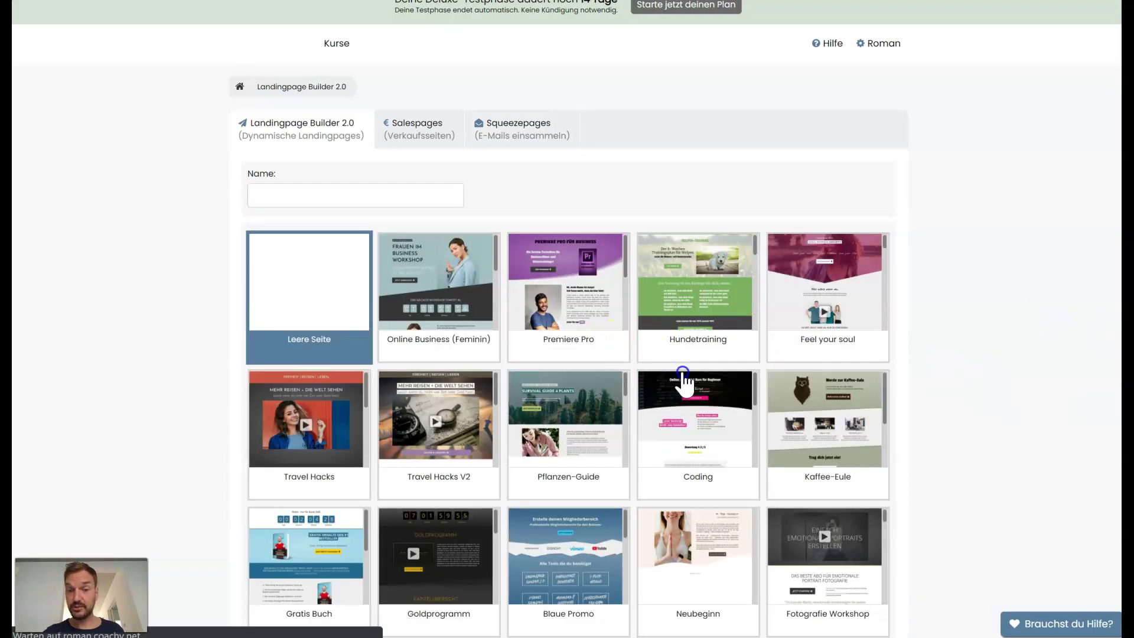
# Step: Browse the landing page templates and select the Coding template
pyautogui.scroll(-3, 413, 330)
pyautogui.scroll(-3, 449, 363)
pyautogui.scroll(3, 472, 361)
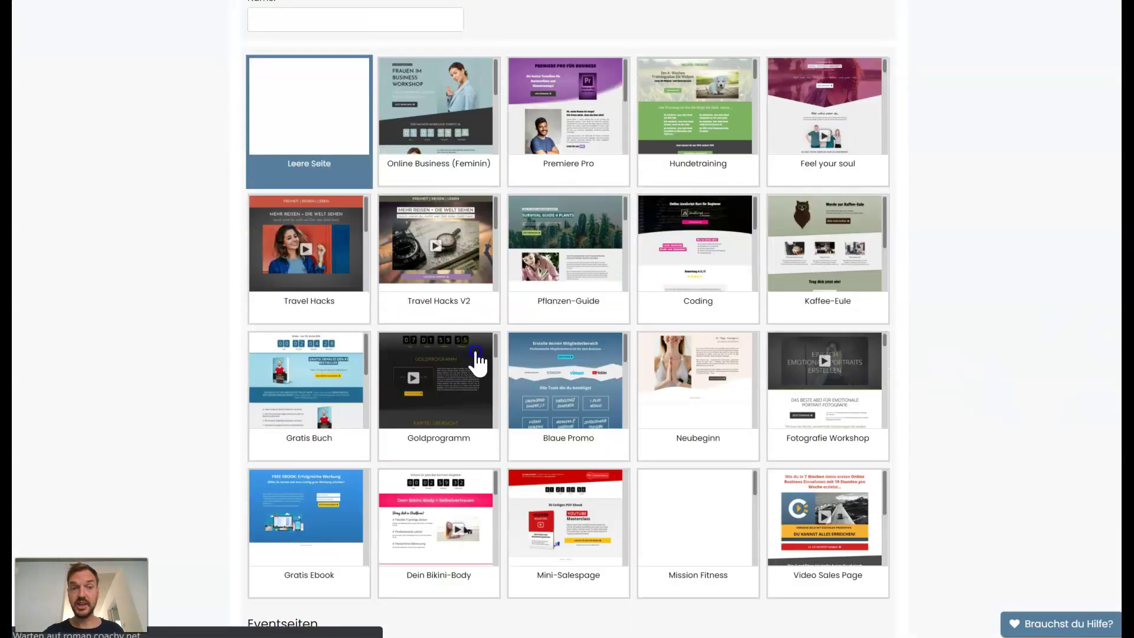
pyautogui.scroll(-1, 758, 330)
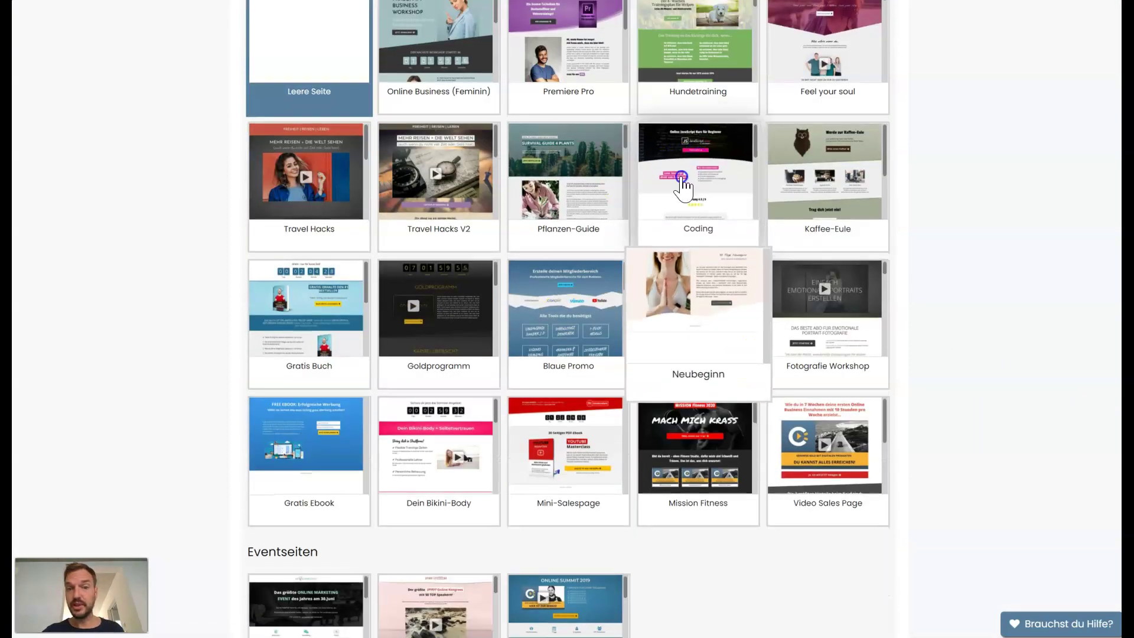
pyautogui.click(682, 184)
# Step: Name the landing page "Test2" and create it from the selected template
pyautogui.scroll(-8, 729, 236)
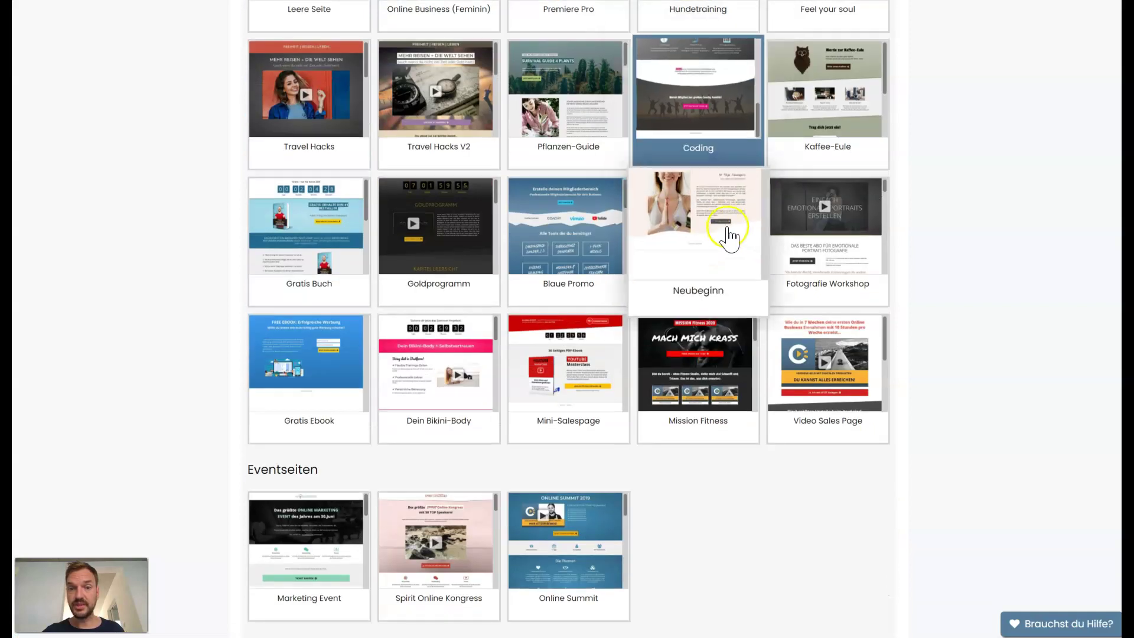
pyautogui.scroll(-1, 821, 405)
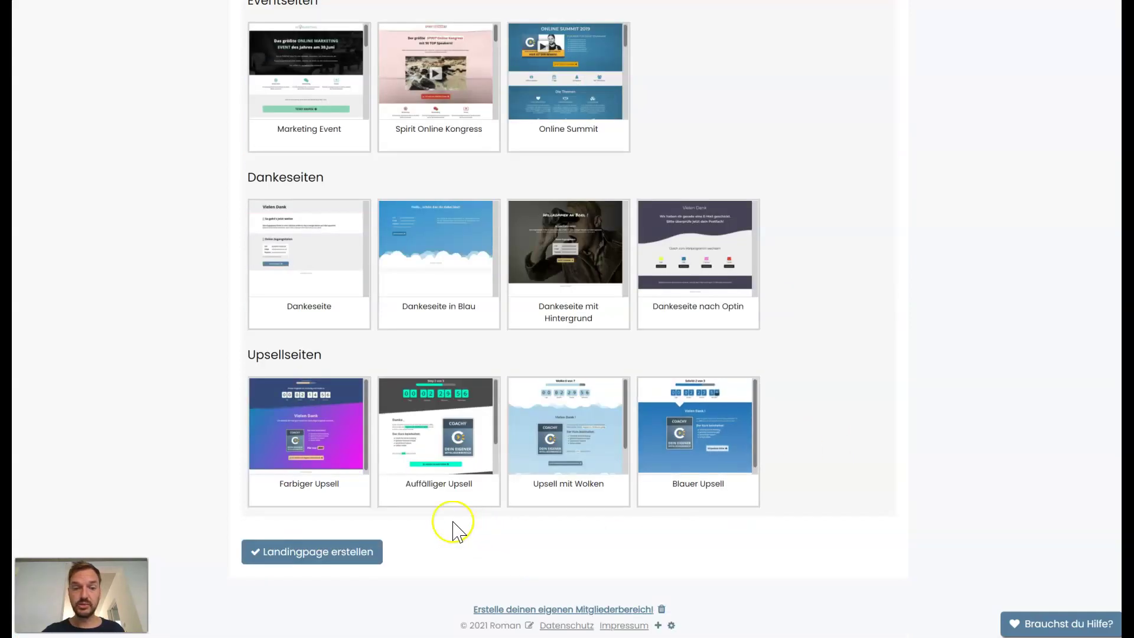
pyautogui.click(352, 553)
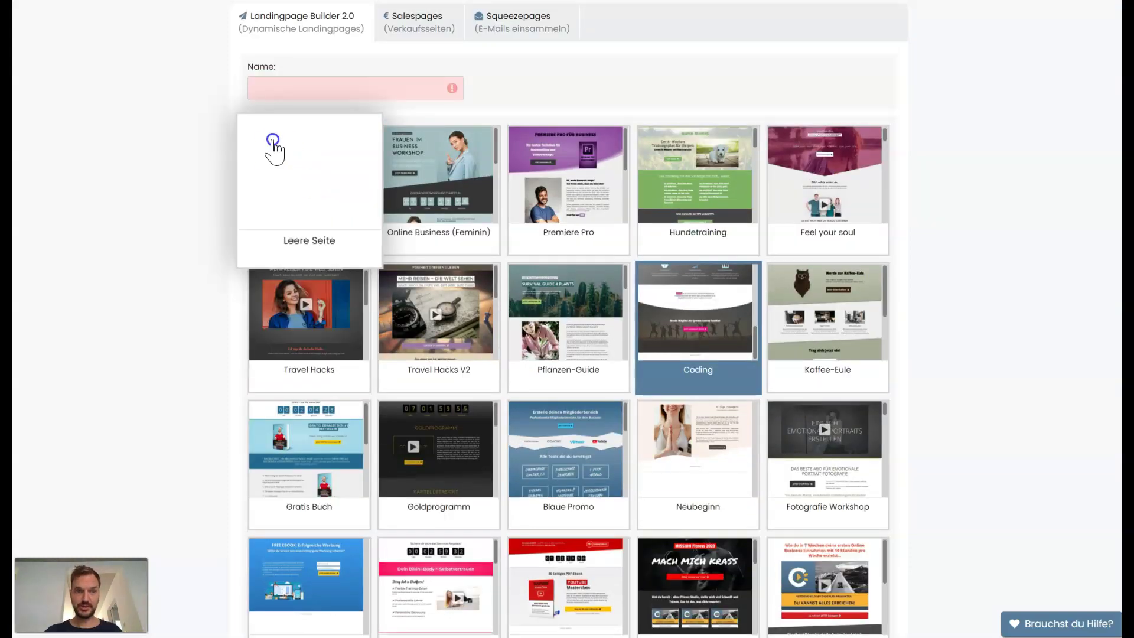
pyautogui.click(273, 189)
pyautogui.write('Test2')
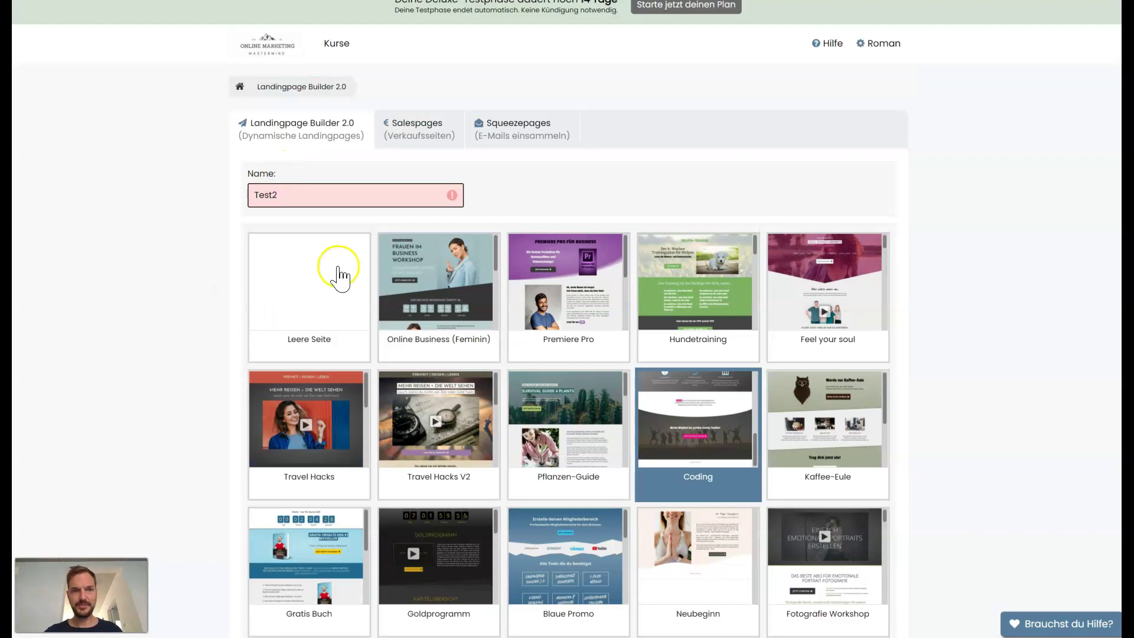
pyautogui.scroll(-15, 342, 274)
pyautogui.click(329, 552)
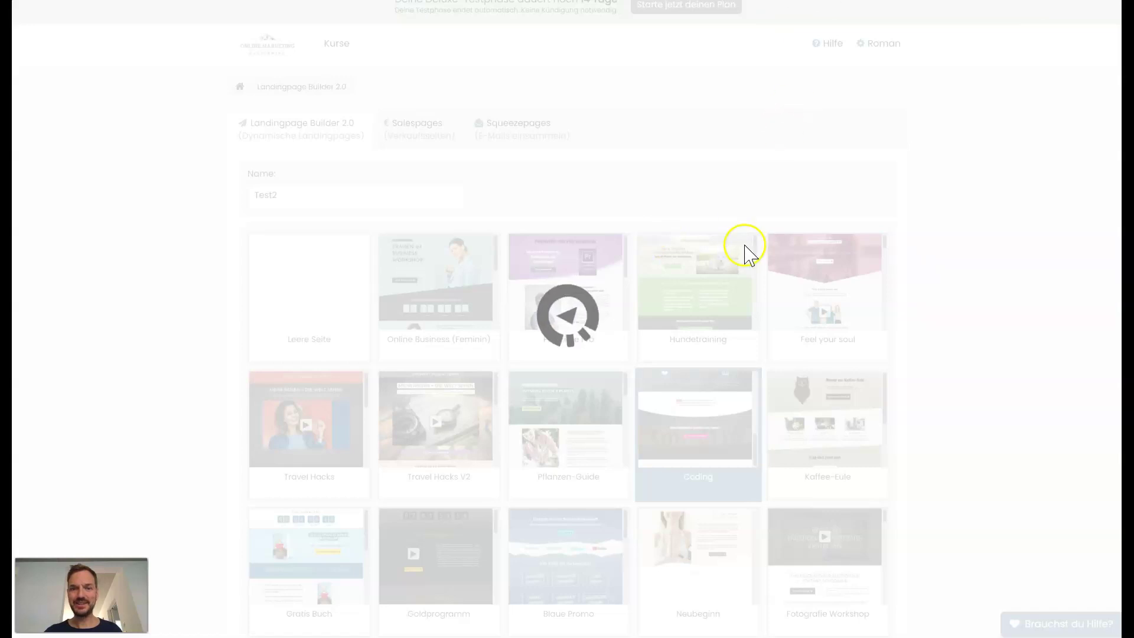
# Step: View the element types that can be added to the Test2 landing page, and close the selection without adding one
pyautogui.scroll(-5, 797, 272)
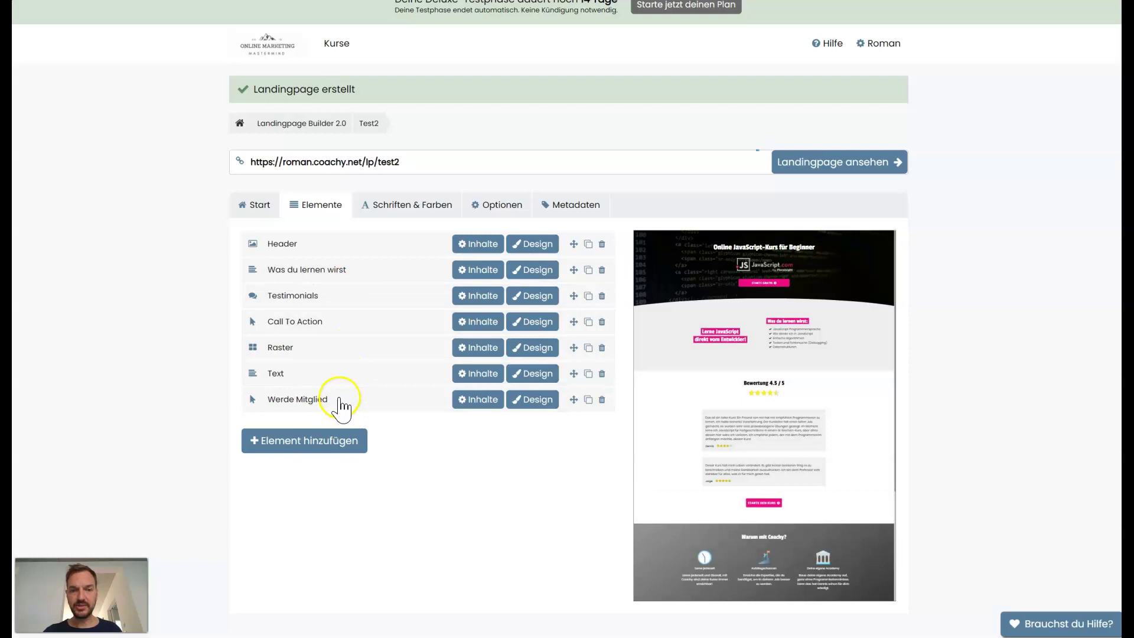
pyautogui.click(342, 446)
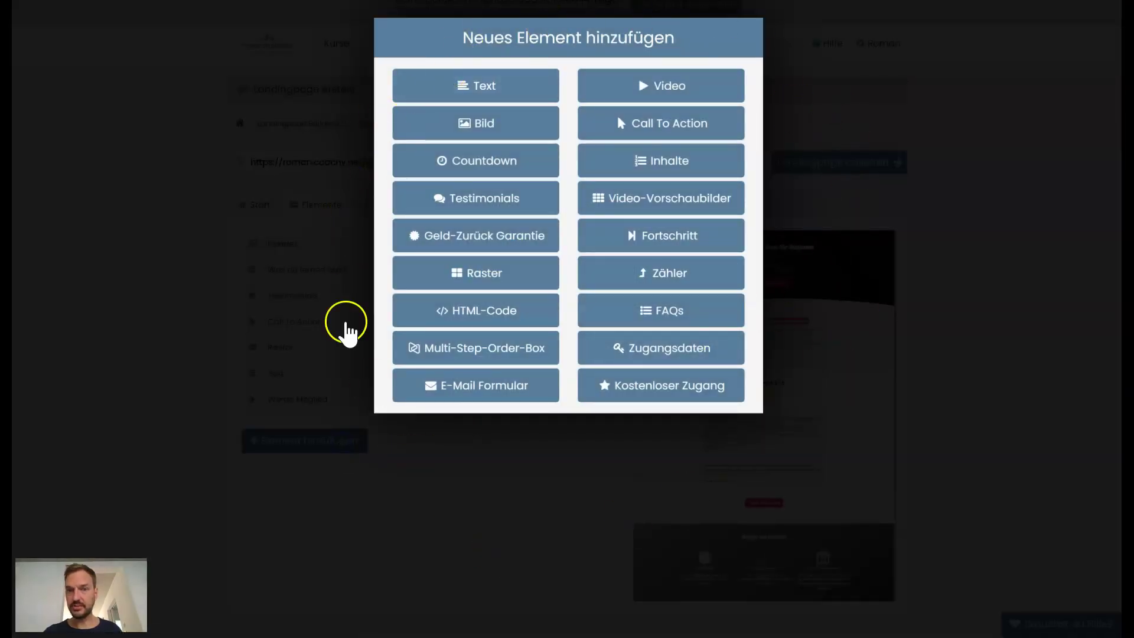
pyautogui.click(934, 204)
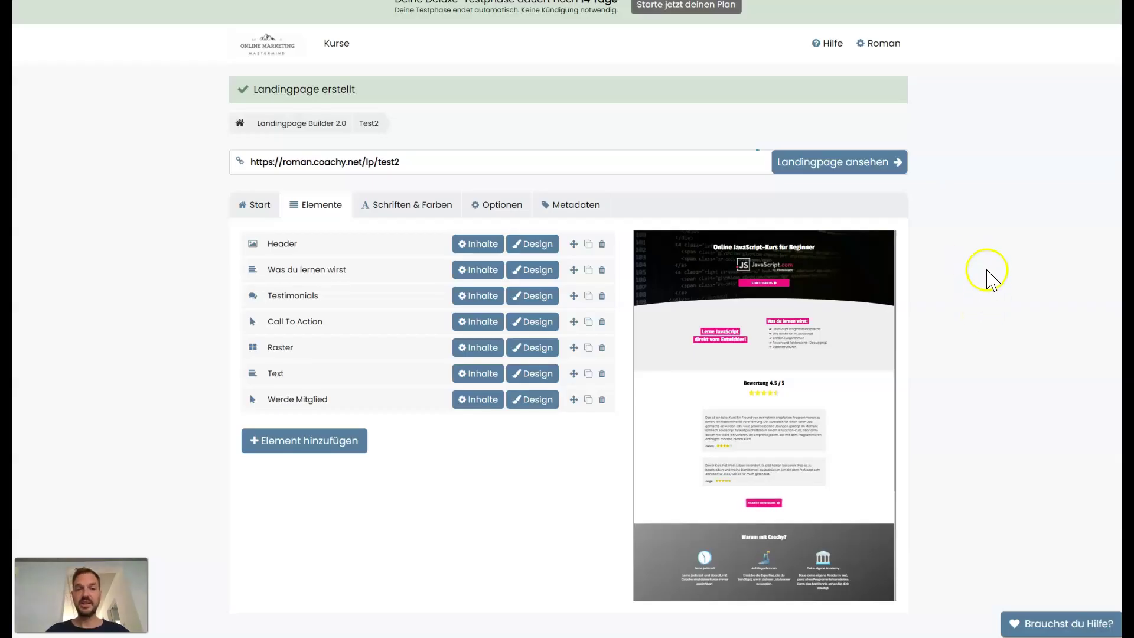
# Step: Open the design settings of the Header element on the Test2 landing page
pyautogui.moveTo(722, 271)
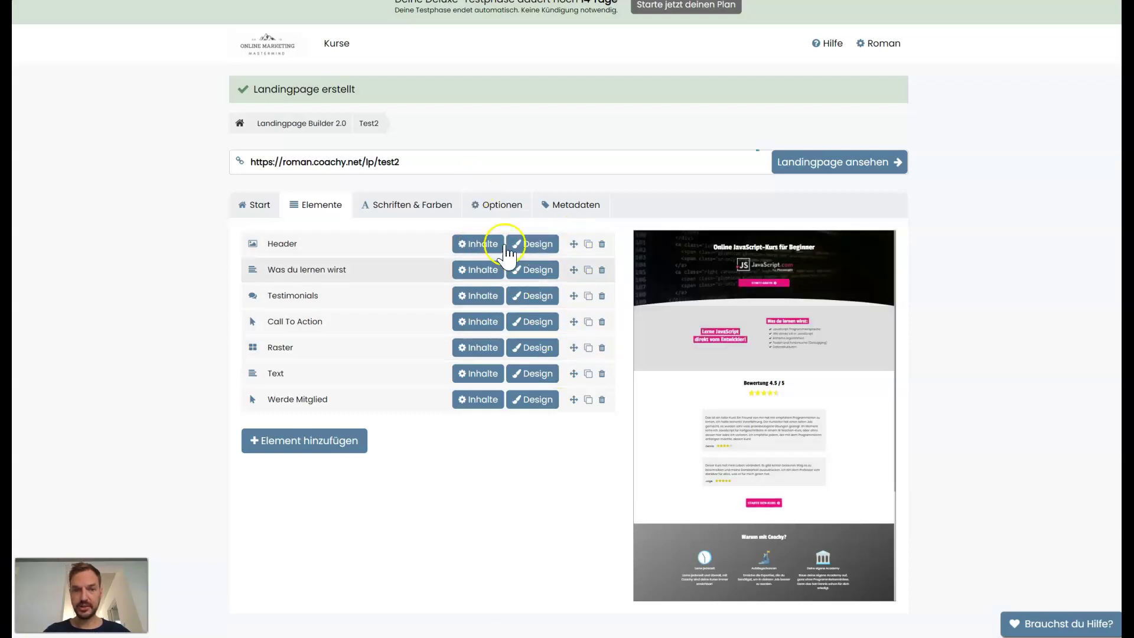
pyautogui.click(530, 247)
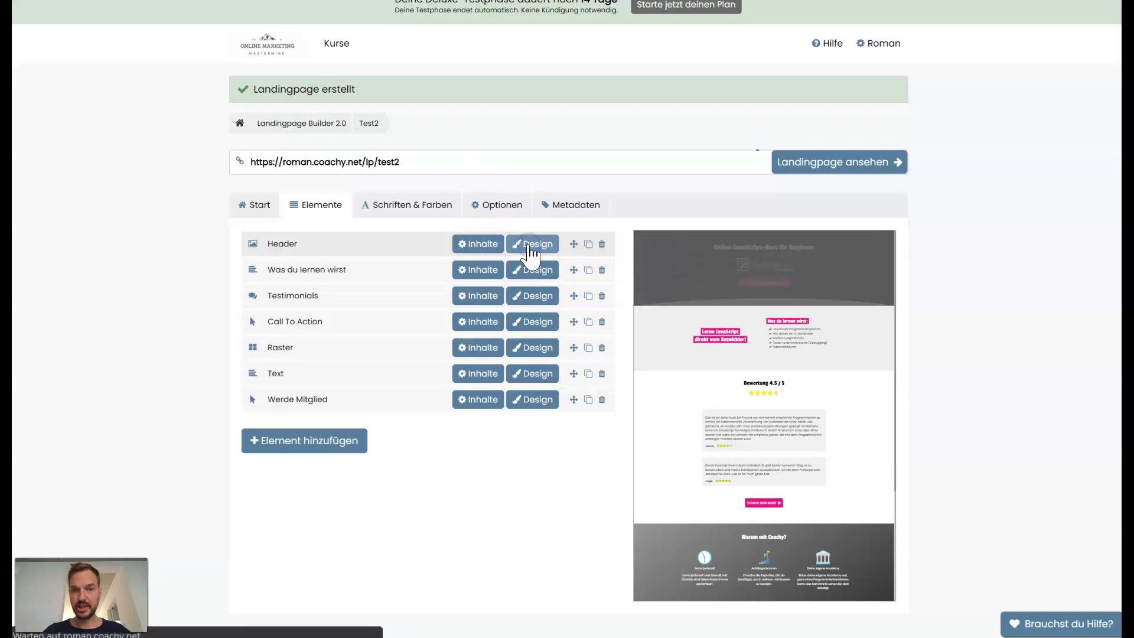